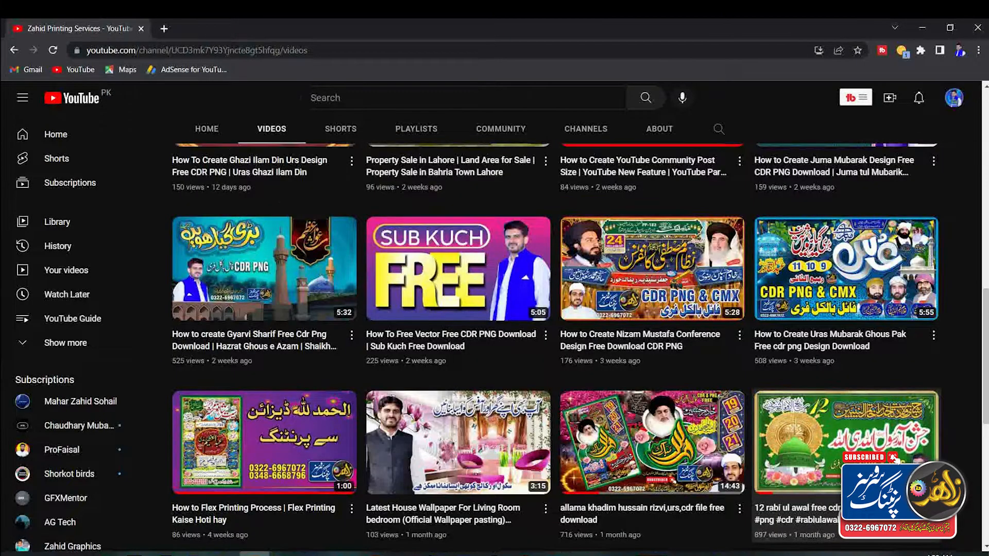
Step: Browse the channel's uploaded design videos on the Zahid Printing Services YouTube page
{"action": "scroll", "coordinate": [896, 461], "scroll_direction": "down", "scroll_amount": 3}
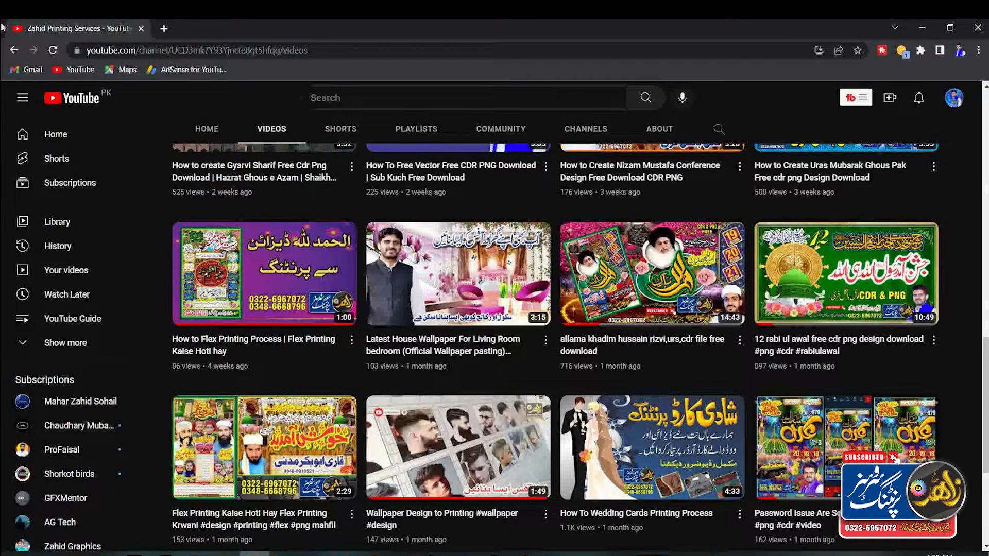
{"action": "scroll", "coordinate": [555, 348], "scroll_direction": "up", "scroll_amount": 1}
{"action": "scroll", "coordinate": [555, 348], "scroll_direction": "down", "scroll_amount": 1}
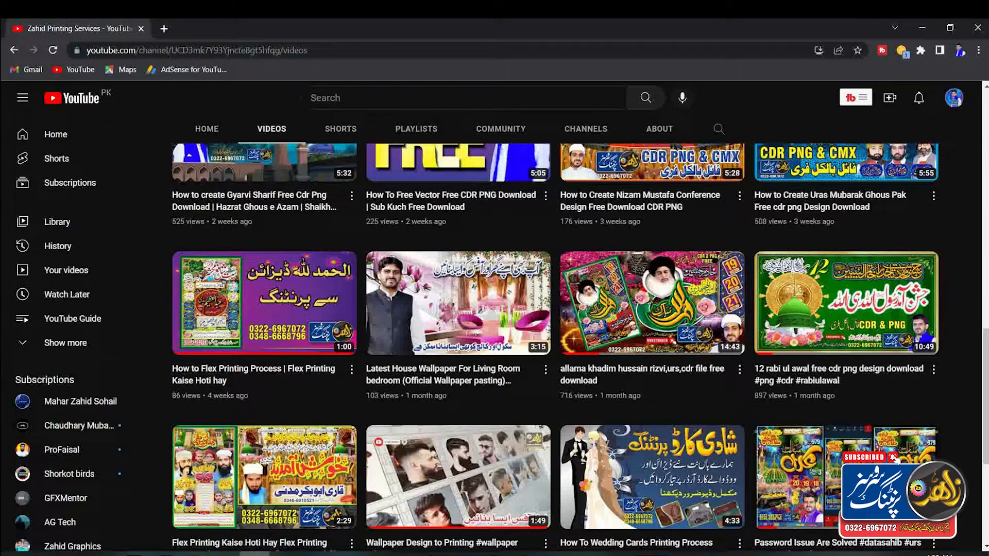
{"action": "scroll", "coordinate": [551, 340], "scroll_direction": "up", "scroll_amount": 10}
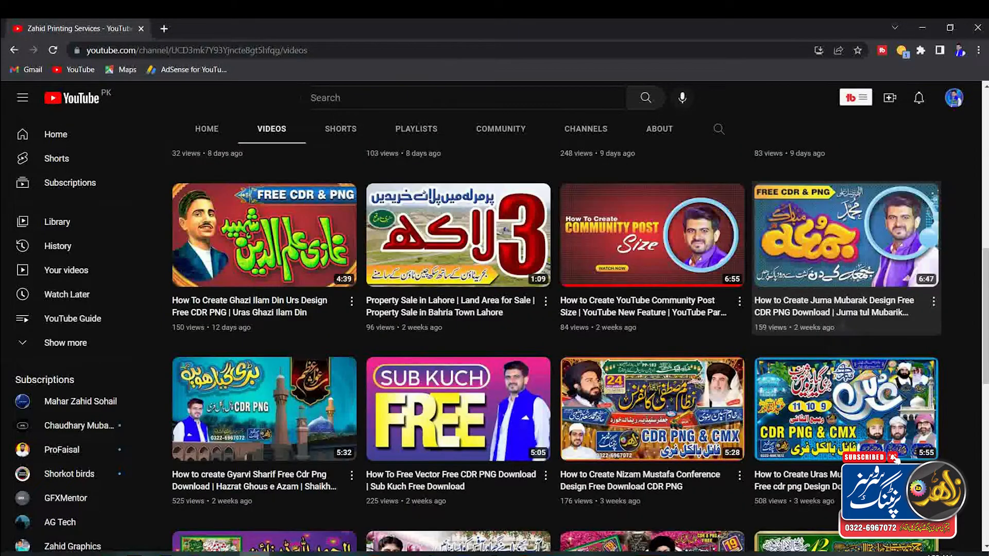
{"action": "scroll", "coordinate": [551, 340], "scroll_direction": "up", "scroll_amount": 4}
{"action": "scroll", "coordinate": [552, 340], "scroll_direction": "down", "scroll_amount": 5}
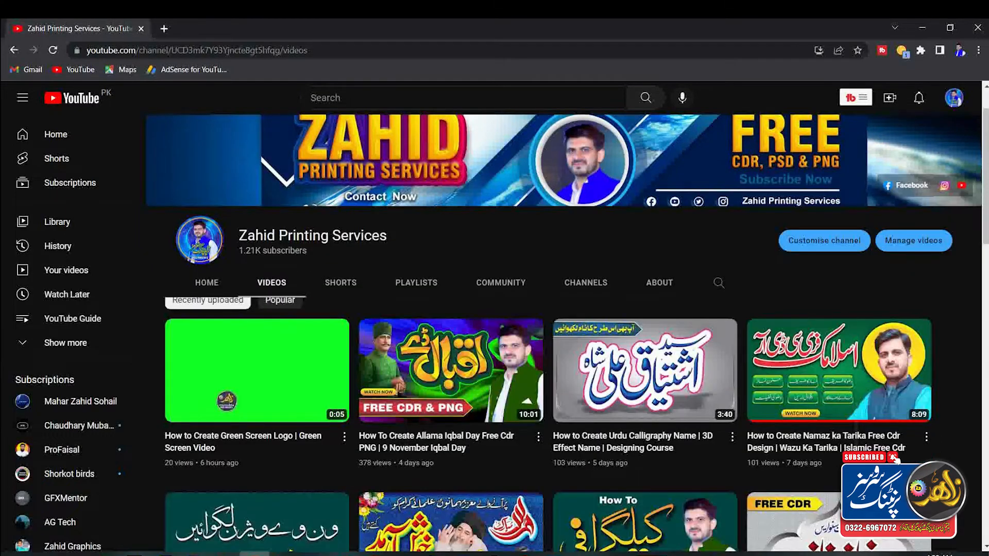
{"action": "scroll", "coordinate": [551, 340], "scroll_direction": "down", "scroll_amount": 12}
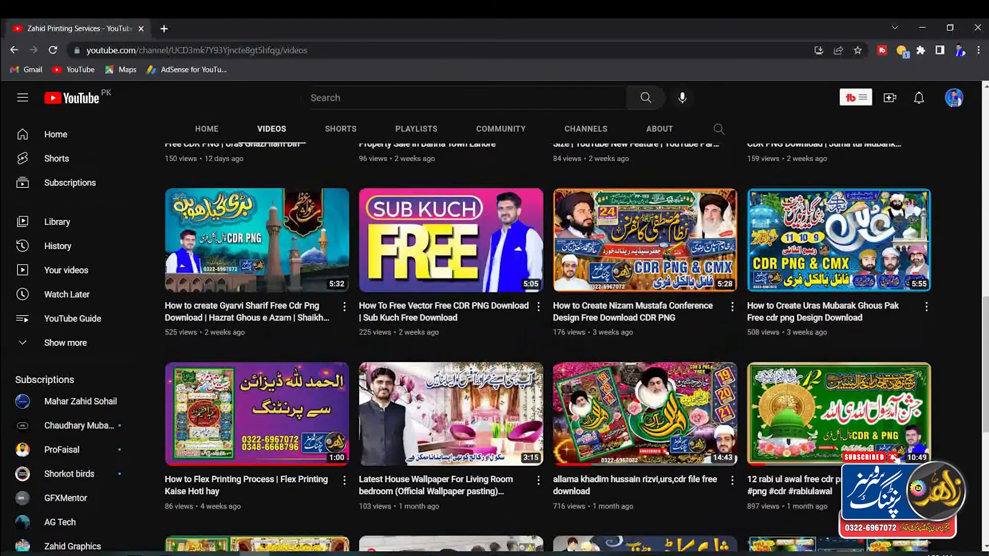
{"action": "scroll", "coordinate": [551, 340], "scroll_direction": "down", "scroll_amount": 1}
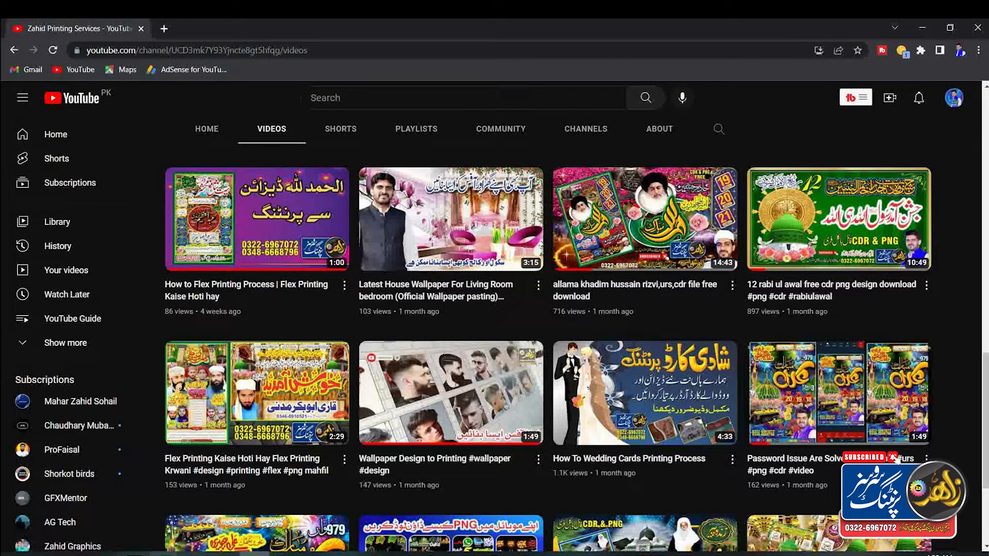
Step: Switch to the Untitled-1 document in CorelDRAW and start importing files
{"action": "mouse_move", "coordinate": [199, 554]}
{"action": "left_click", "coordinate": [103, 466]}
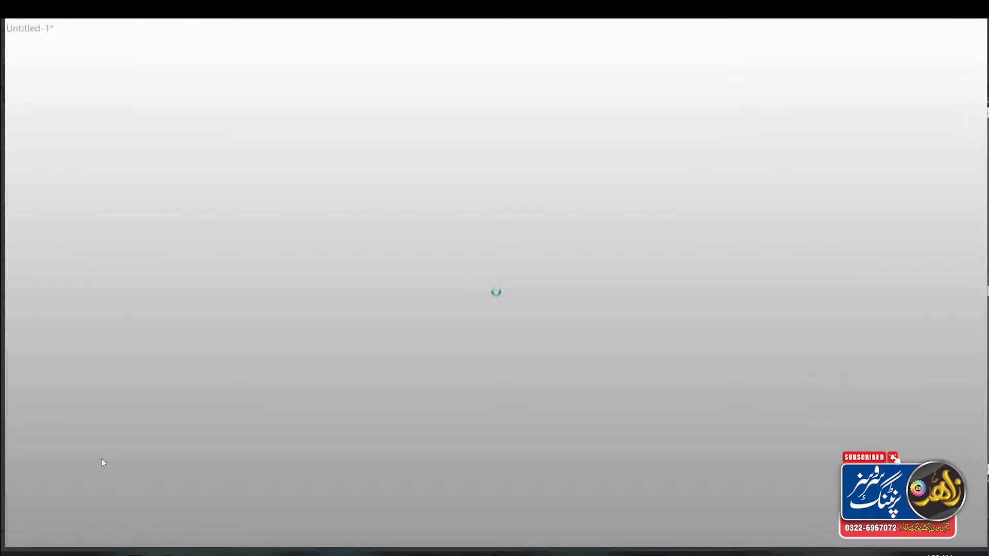
{"action": "right_click", "coordinate": [319, 244]}
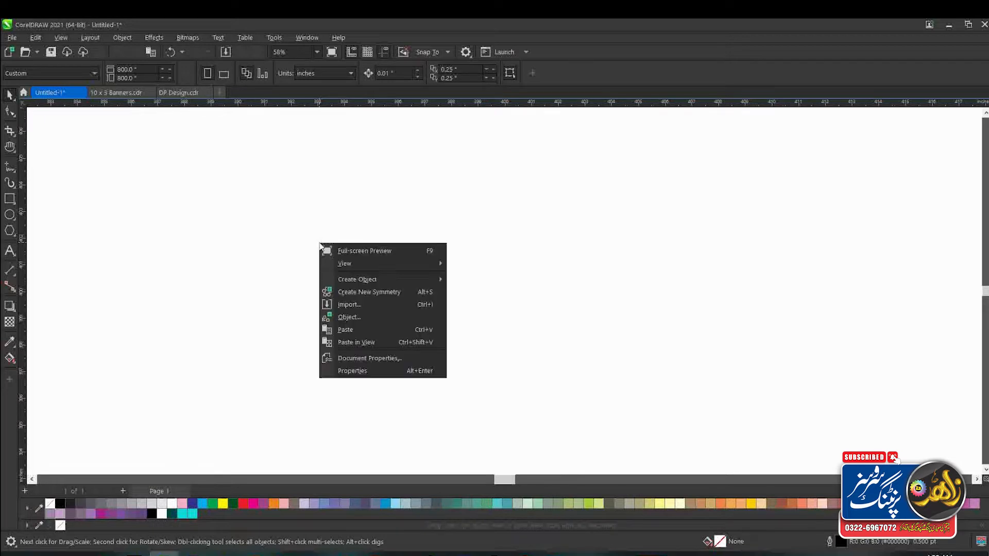
{"action": "left_click", "coordinate": [339, 306]}
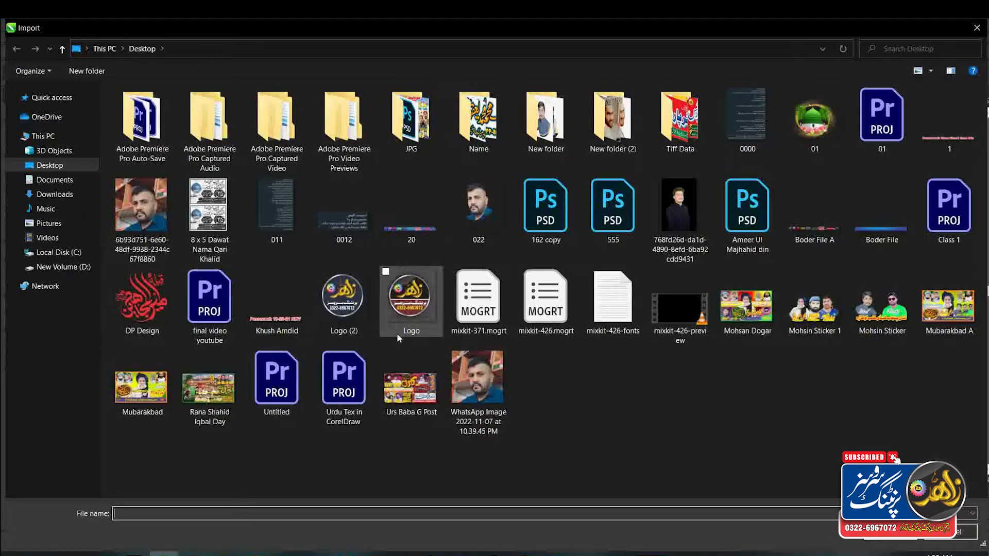
Step: Import every file from the DP Design PNG folder inside Video of YouTube\TLP on drive D
{"action": "left_click", "coordinate": [54, 151]}
{"action": "left_click", "coordinate": [54, 137]}
{"action": "double_click", "coordinate": [354, 199]}
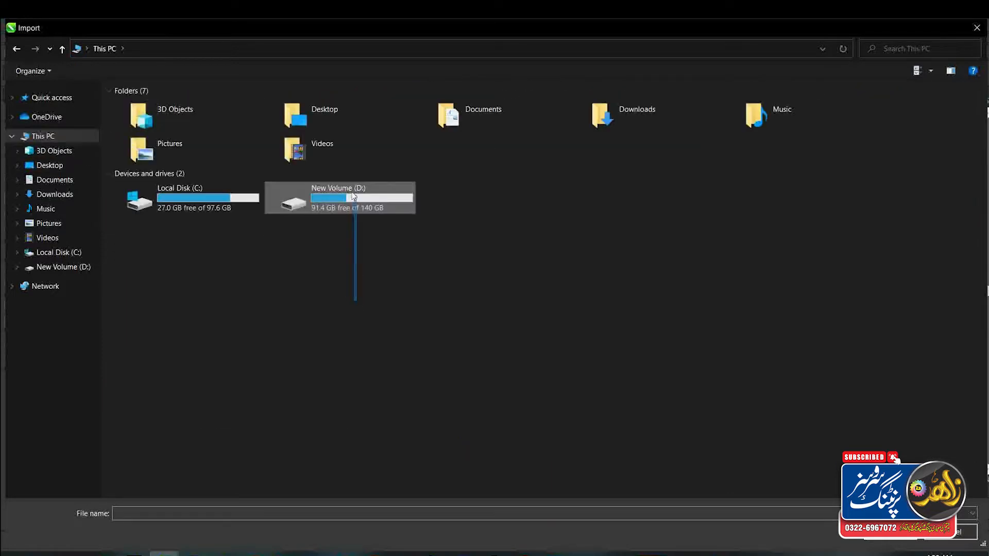
{"action": "left_click", "coordinate": [336, 309]}
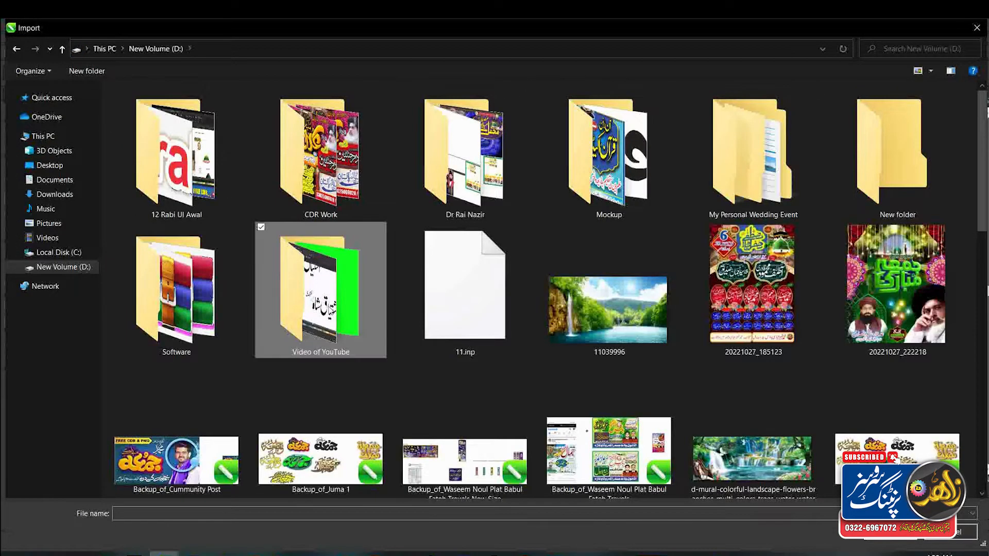
{"action": "double_click", "coordinate": [336, 309]}
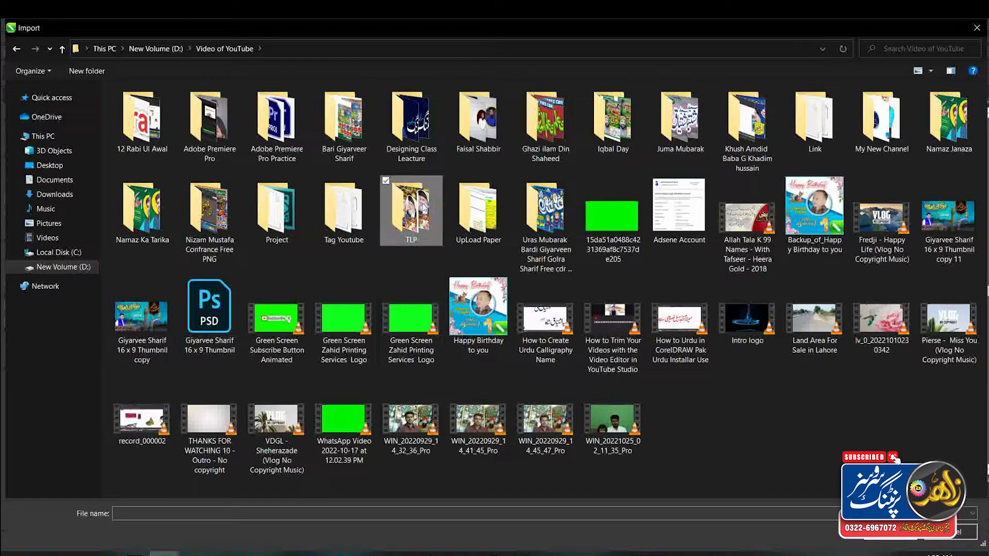
{"action": "double_click", "coordinate": [421, 203]}
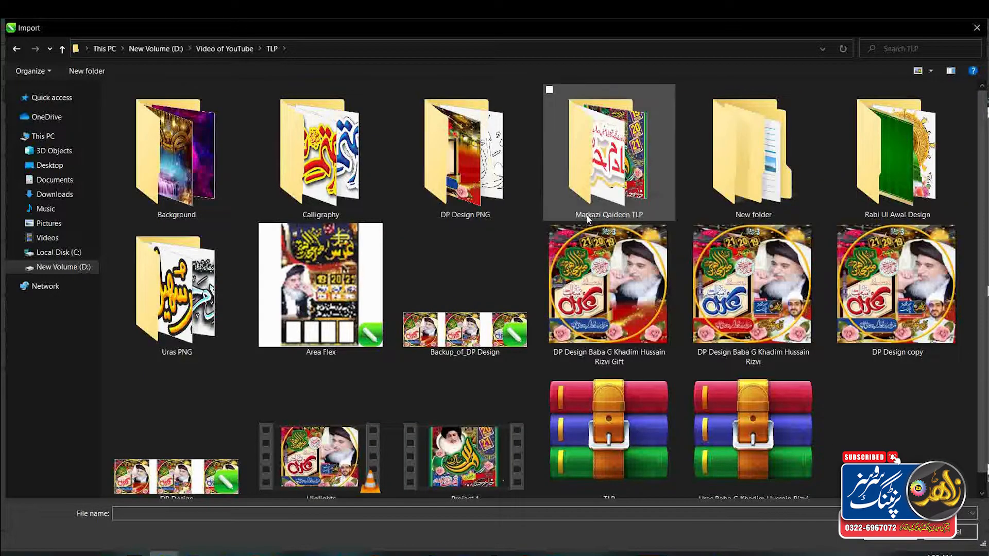
{"action": "double_click", "coordinate": [484, 193]}
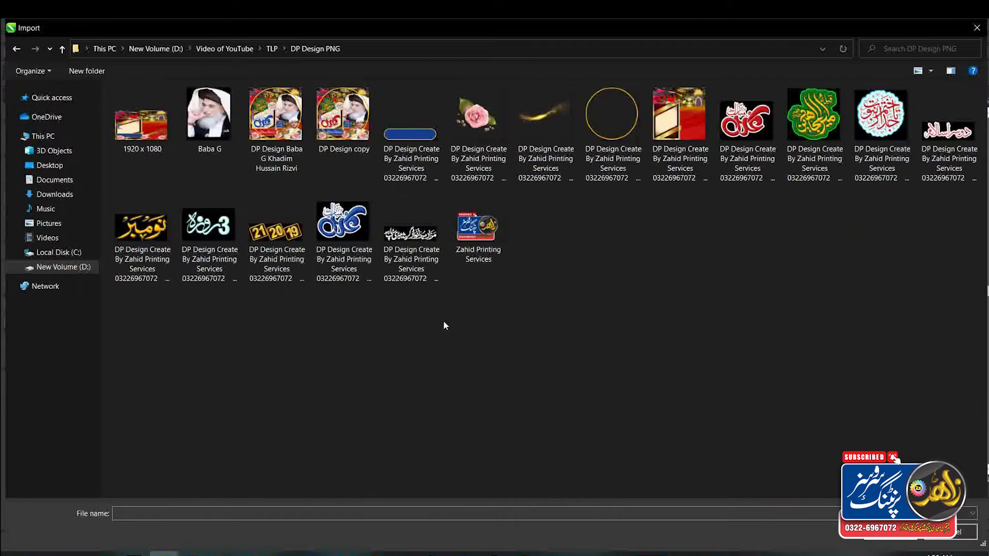
{"action": "key", "text": "ctrl+a"}
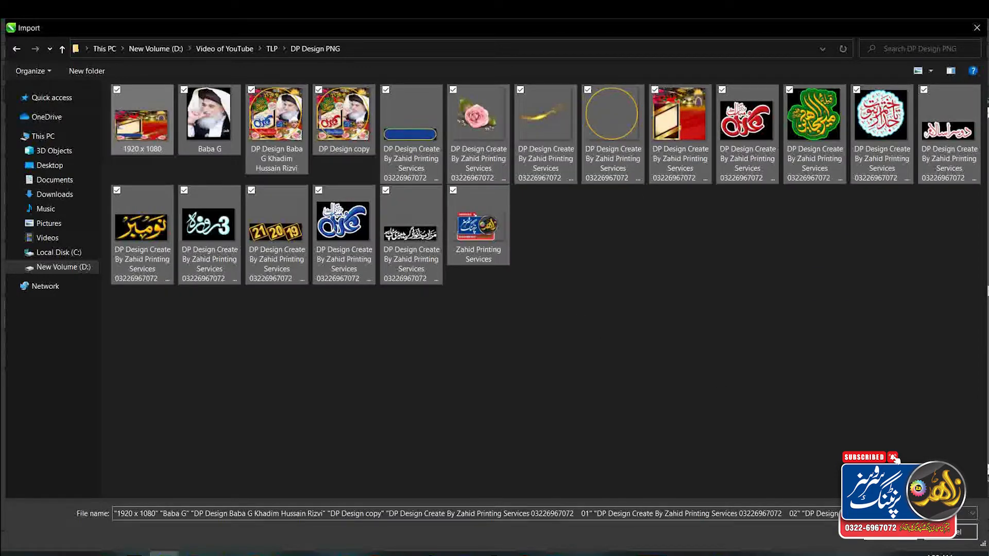
{"action": "left_click", "coordinate": [890, 532]}
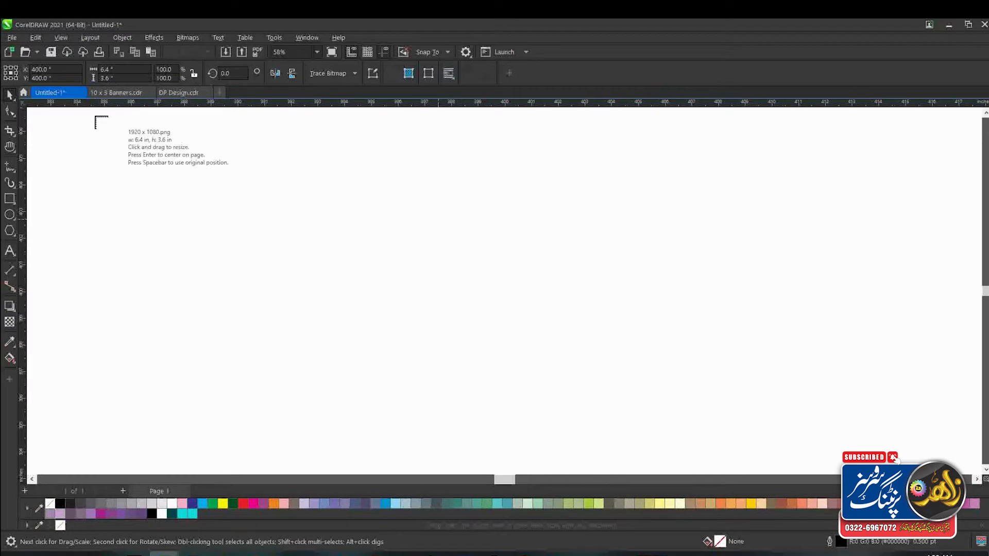
Step: Place the 1920 x 1080 background, the portrait, both finished DP designs and the blue bar in a row across the page
{"action": "left_click_drag", "start_coordinate": [96, 166], "coordinate": [315, 309]}
{"action": "left_click_drag", "start_coordinate": [333, 184], "coordinate": [560, 390]}
{"action": "left_click_drag", "start_coordinate": [517, 204], "coordinate": [653, 368]}
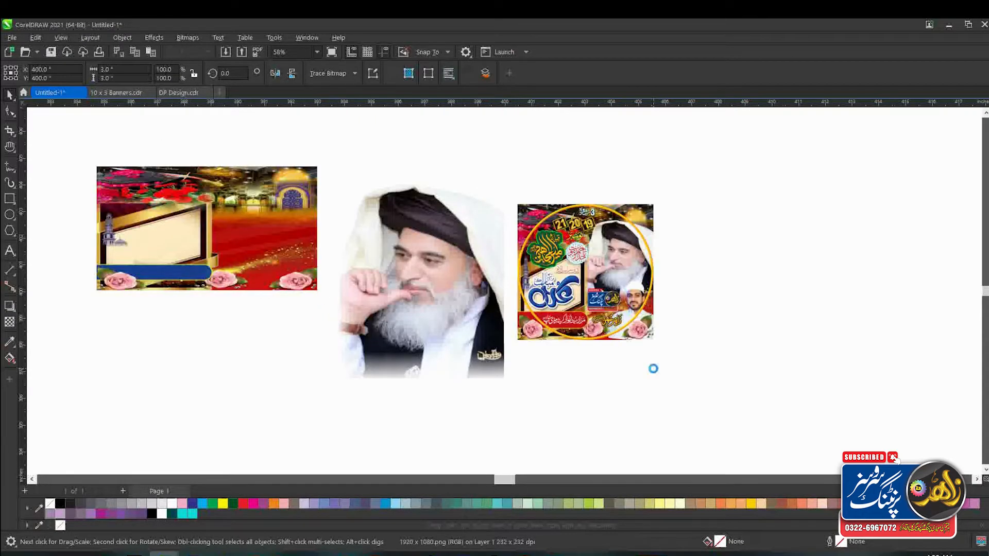
{"action": "left_click_drag", "start_coordinate": [675, 199], "coordinate": [797, 357]}
{"action": "left_click_drag", "start_coordinate": [799, 212], "coordinate": [885, 229]}
Step: Place the rose, gold swirl, gold ring, small red background and red calligraphy below and beside the finished designs
{"action": "left_click_drag", "start_coordinate": [553, 358], "coordinate": [728, 466]}
{"action": "left_click_drag", "start_coordinate": [683, 350], "coordinate": [807, 454]}
{"action": "left_click_drag", "start_coordinate": [829, 307], "coordinate": [917, 397]}
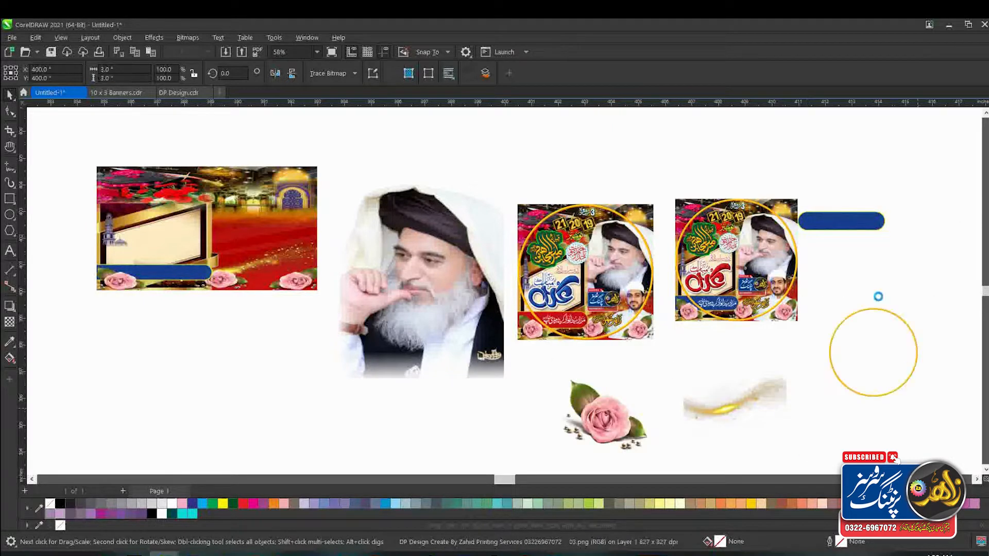
{"action": "left_click_drag", "start_coordinate": [860, 246], "coordinate": [914, 299]}
{"action": "left_click_drag", "start_coordinate": [913, 179], "coordinate": [960, 212]}
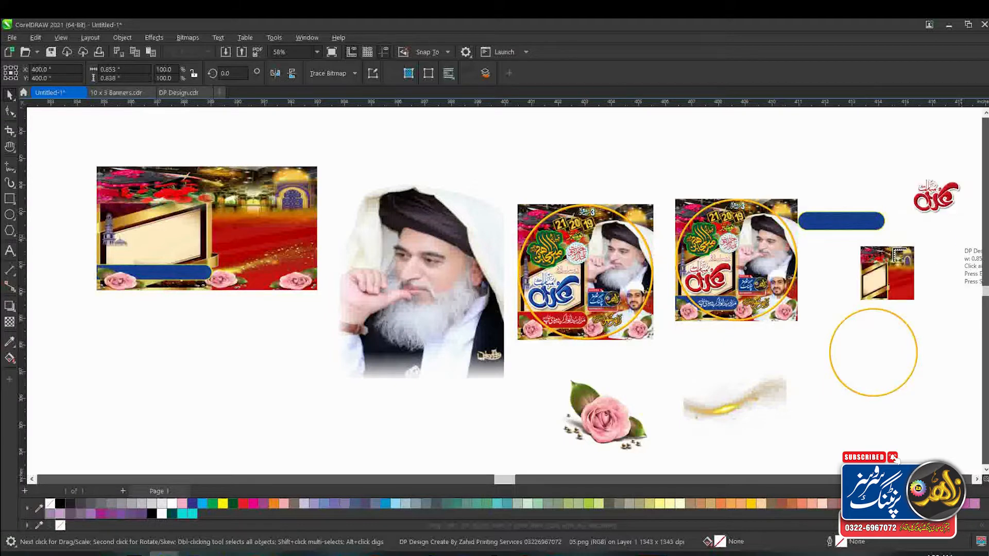
Step: Place the green calligraphy, round lettered badge and remaining text, date and logo images in the space beneath the first row
{"action": "left_click", "coordinate": [986, 470]}
{"action": "left_click", "coordinate": [986, 470]}
{"action": "left_click", "coordinate": [985, 470]}
{"action": "left_click_drag", "start_coordinate": [130, 240], "coordinate": [344, 452]}
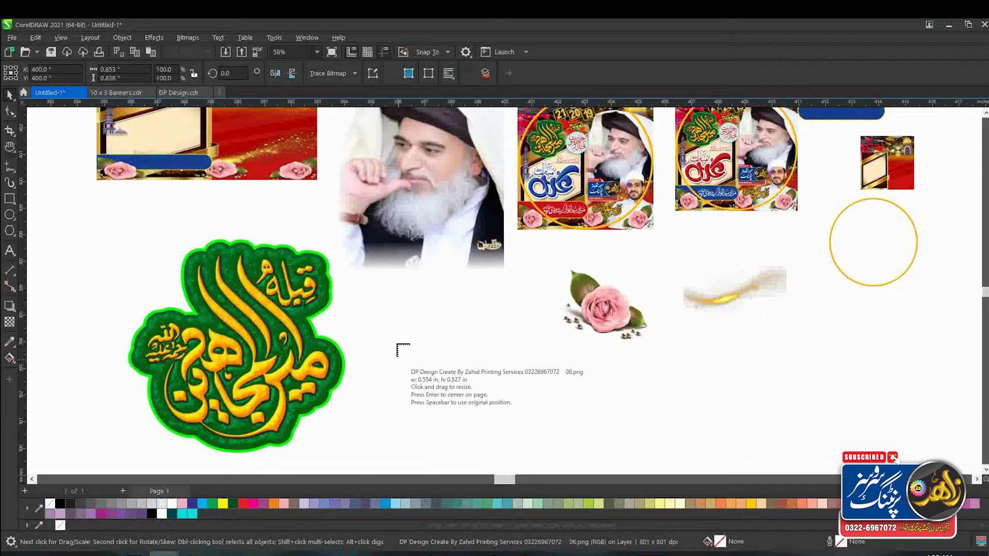
{"action": "left_click_drag", "start_coordinate": [400, 325], "coordinate": [533, 460]}
{"action": "left_click_drag", "start_coordinate": [578, 360], "coordinate": [681, 398]}
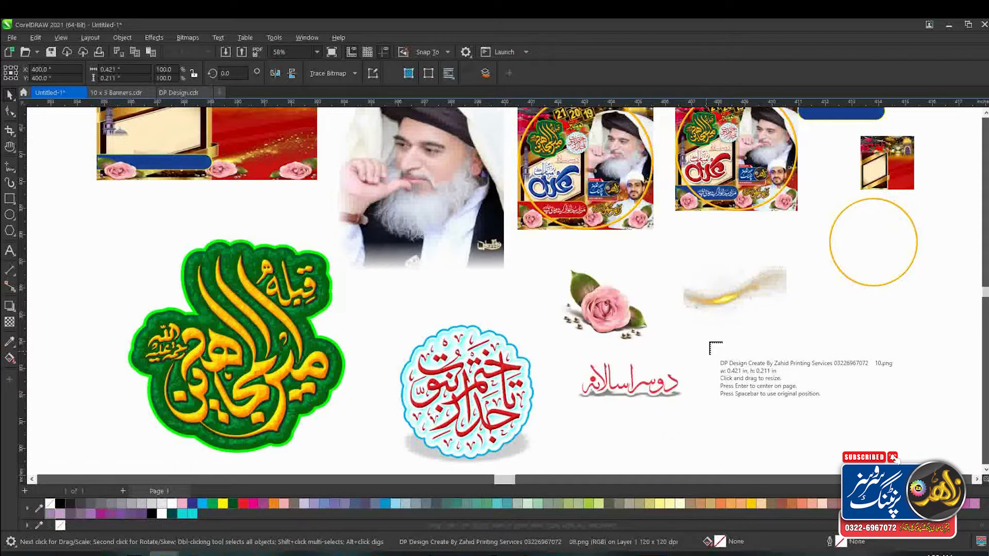
{"action": "left_click_drag", "start_coordinate": [710, 334], "coordinate": [806, 382]}
{"action": "left_click", "coordinate": [820, 285]}
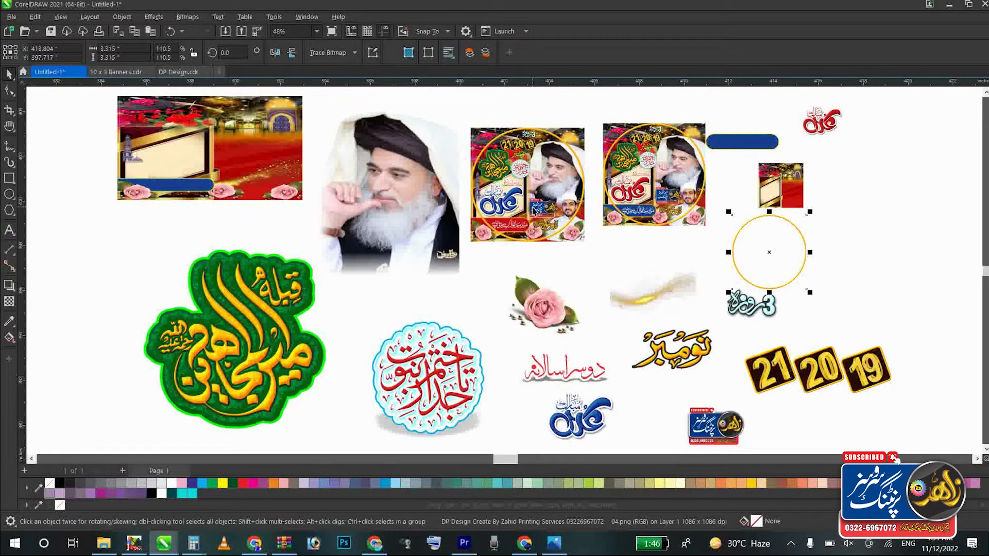
Step: Move the finished DP design with blue calligraphy to the empty area right of the other artwork and inspect it up close
{"action": "left_click", "coordinate": [535, 208]}
{"action": "scroll", "coordinate": [531, 205], "scroll_direction": "down", "scroll_amount": 2}
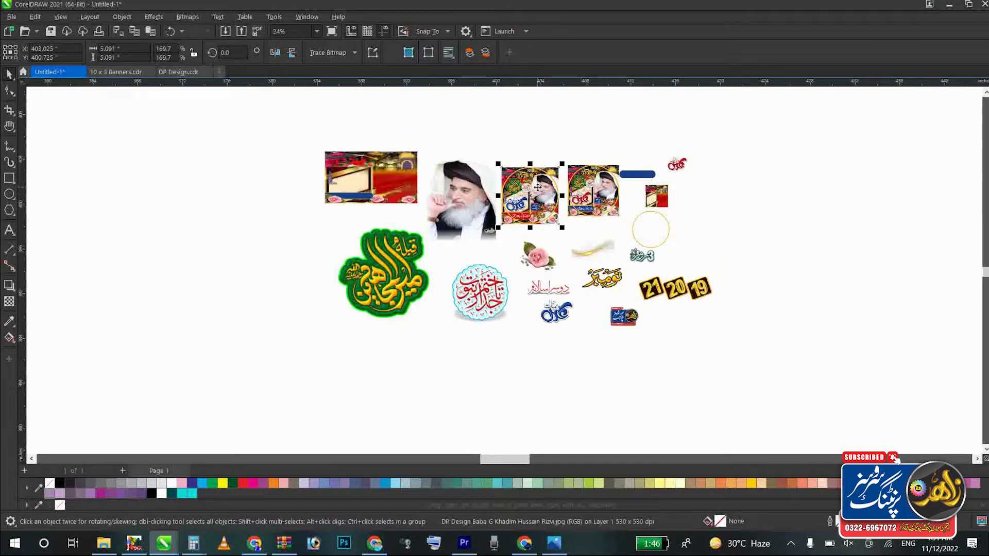
{"action": "left_click_drag", "start_coordinate": [538, 187], "coordinate": [797, 247]}
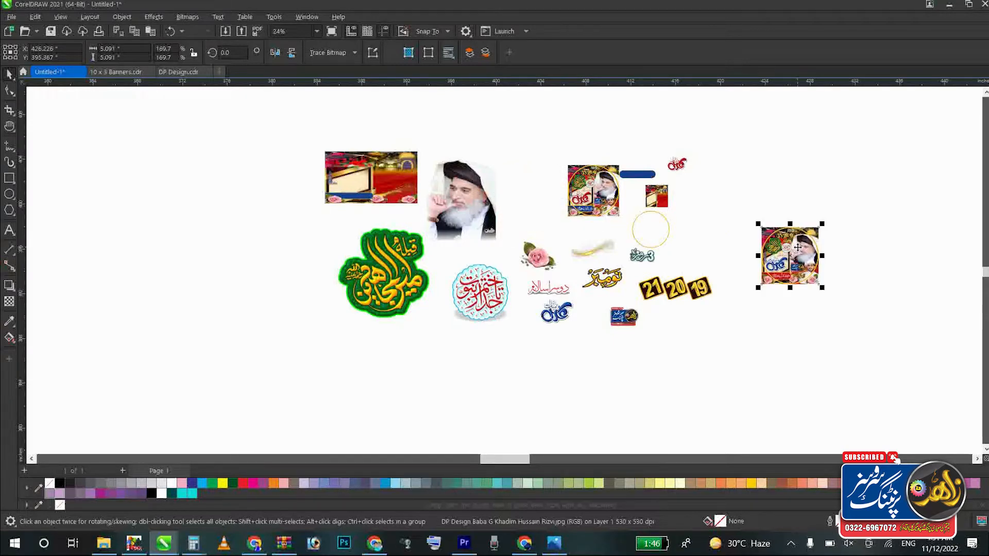
{"action": "key", "text": "shift+F2"}
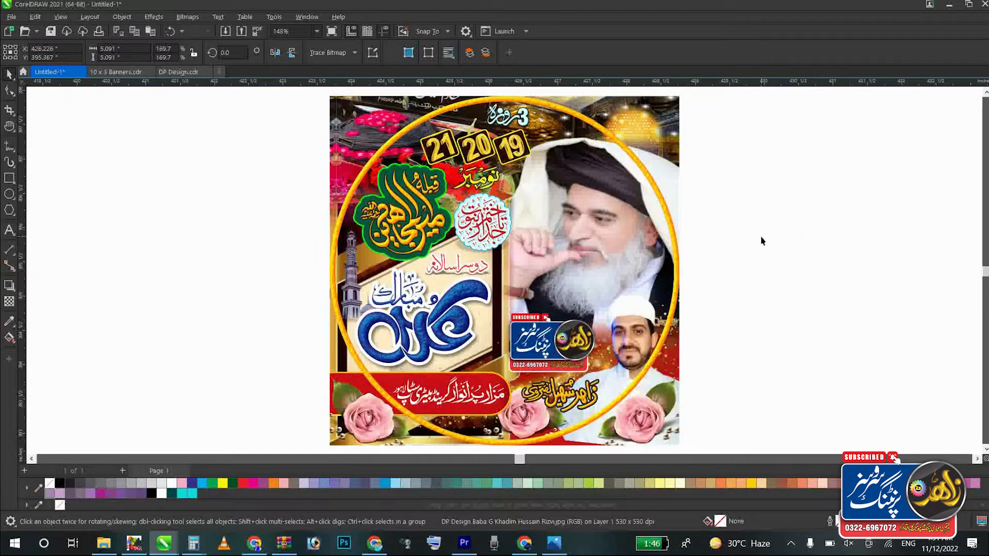
{"action": "left_click", "coordinate": [760, 237]}
{"action": "left_click", "coordinate": [615, 270]}
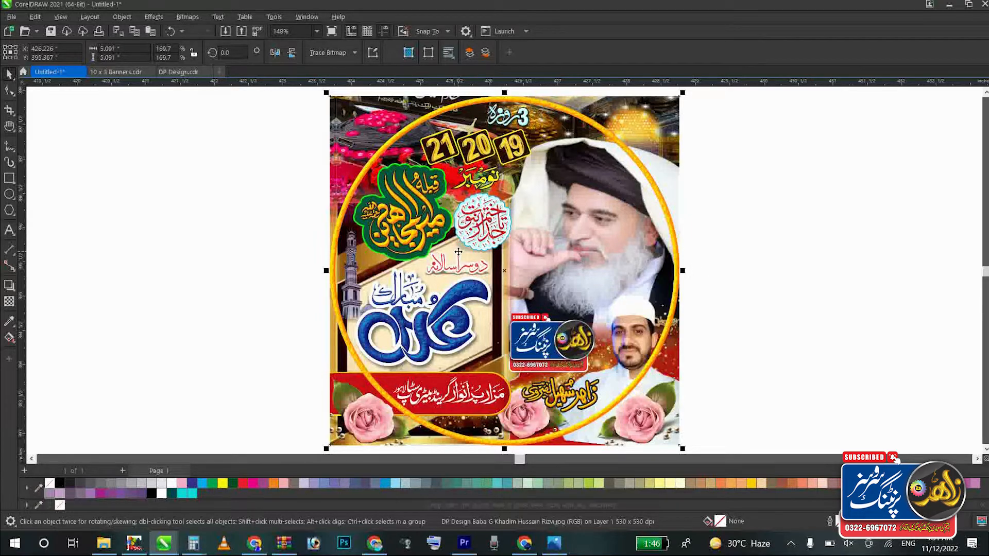
{"action": "scroll", "coordinate": [459, 252], "scroll_direction": "down", "scroll_amount": 2}
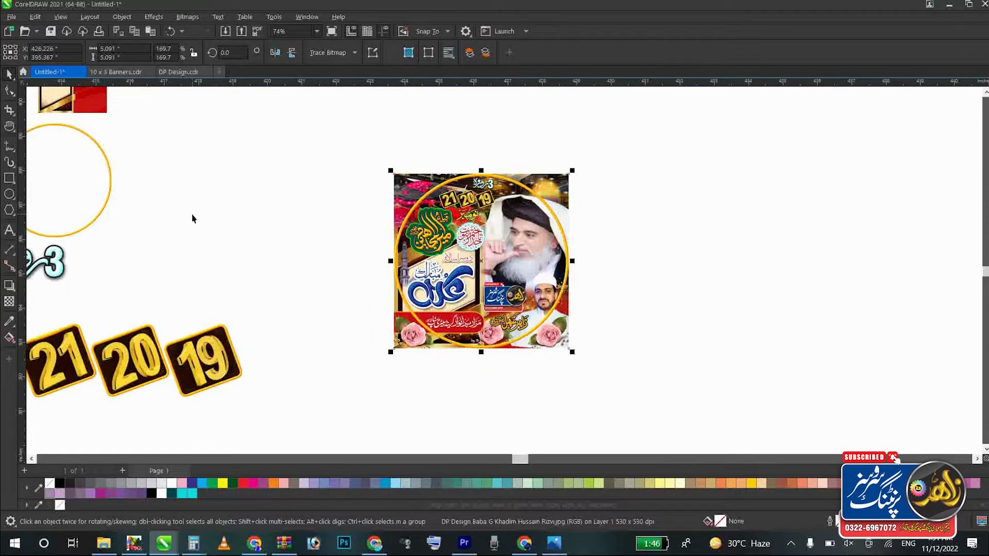
Step: Draw a rectangle between the gold ring and the finished design, and set its size to 3 x 3 inches
{"action": "left_click", "coordinate": [10, 178]}
{"action": "left_click_drag", "start_coordinate": [211, 176], "coordinate": [270, 242]}
{"action": "key", "text": "space"}
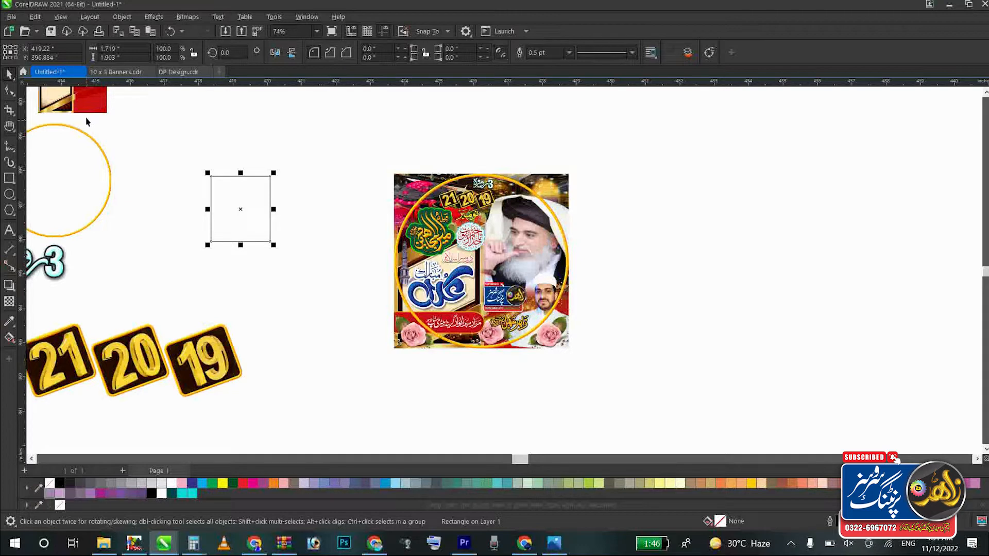
{"action": "left_click", "coordinate": [125, 49]}
{"action": "type", "text": "3"}
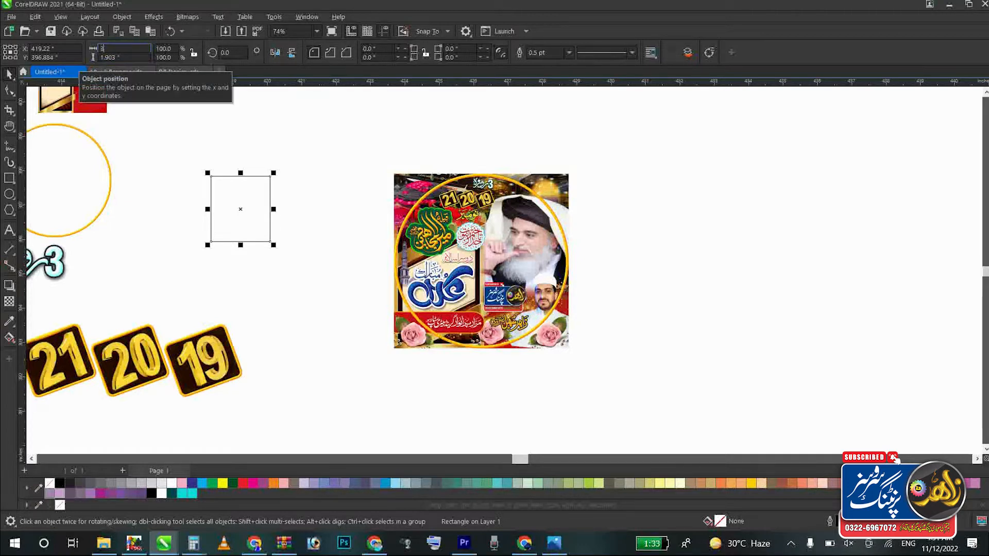
{"action": "key", "text": "Tab"}
{"action": "type", "text": "3"}
{"action": "key", "text": "Return"}
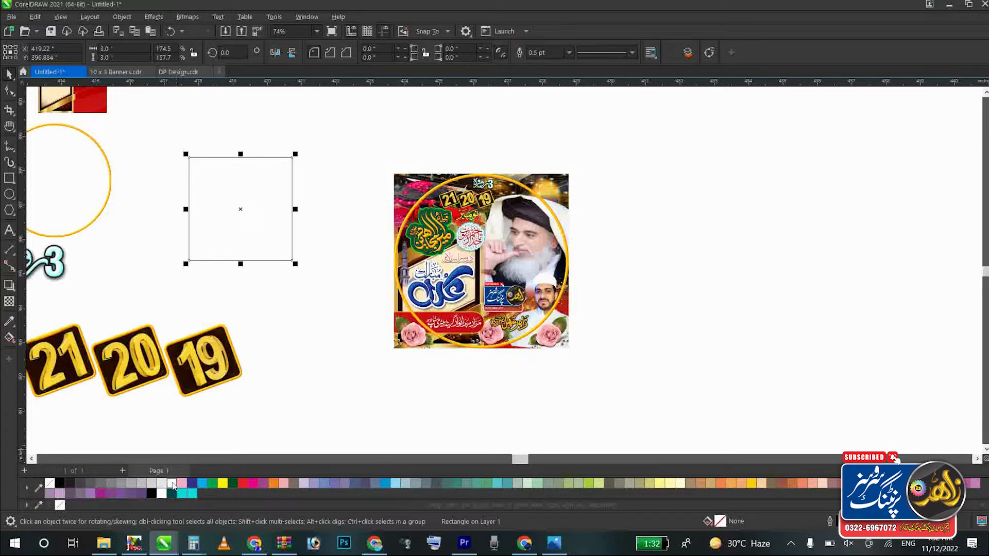
Step: Fill the 3-inch square with white and move the finished design closer to it
{"action": "left_click", "coordinate": [290, 380]}
{"action": "left_click", "coordinate": [422, 284]}
{"action": "left_click_drag", "start_coordinate": [423, 284], "coordinate": [371, 252]}
{"action": "left_click", "coordinate": [267, 229]}
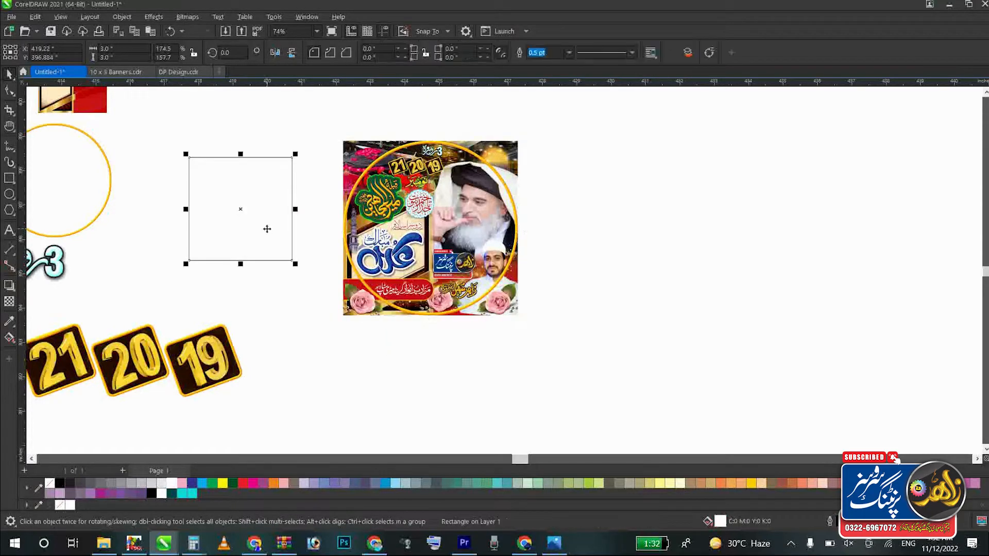
{"action": "left_click", "coordinate": [287, 120]}
Step: Move the gold ring slightly toward the white square and scale it down proportionally to about 2.65 inches
{"action": "key", "text": "z"}
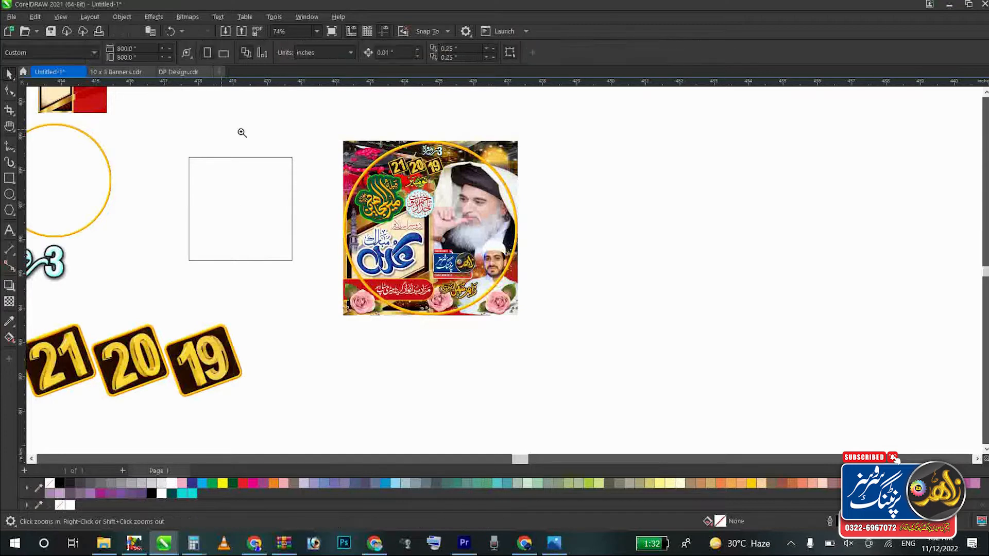
{"action": "left_click_drag", "start_coordinate": [403, 101], "coordinate": [31, 272]}
{"action": "key", "text": "space"}
{"action": "left_click_drag", "start_coordinate": [246, 226], "coordinate": [309, 219]}
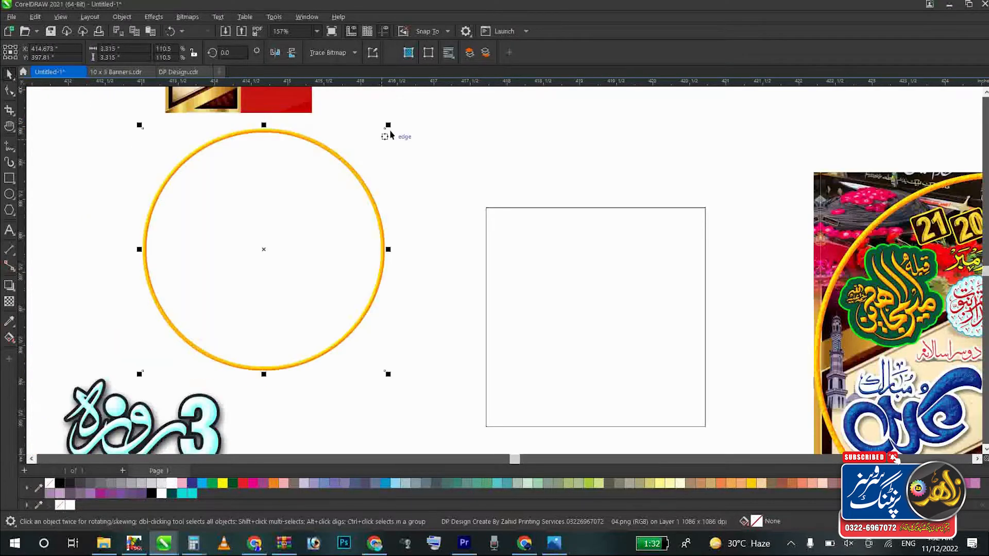
{"action": "left_click_drag", "start_coordinate": [388, 125], "coordinate": [339, 174]}
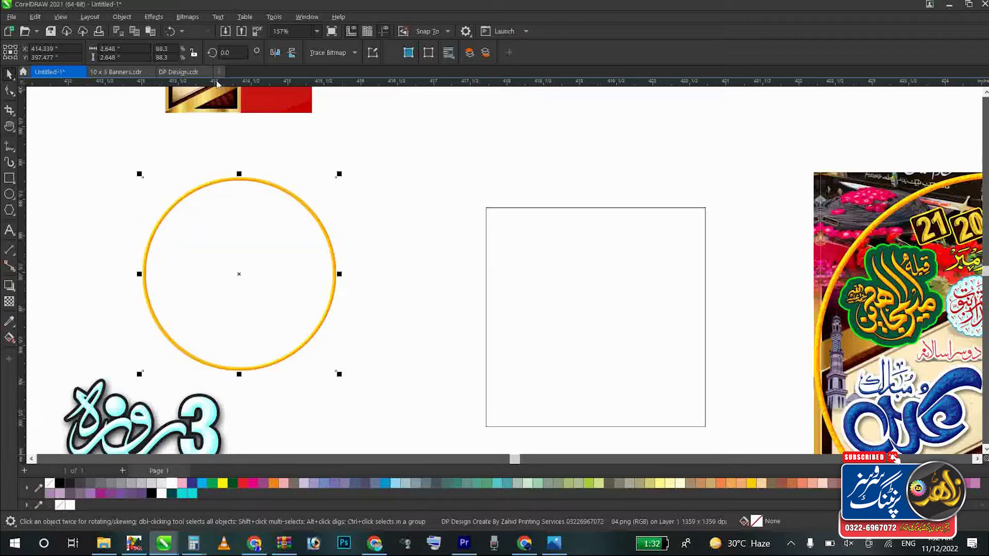
Step: Set the gold ring's size to 3 x 3 inches
{"action": "left_click", "coordinate": [110, 48]}
{"action": "type", "text": "3"}
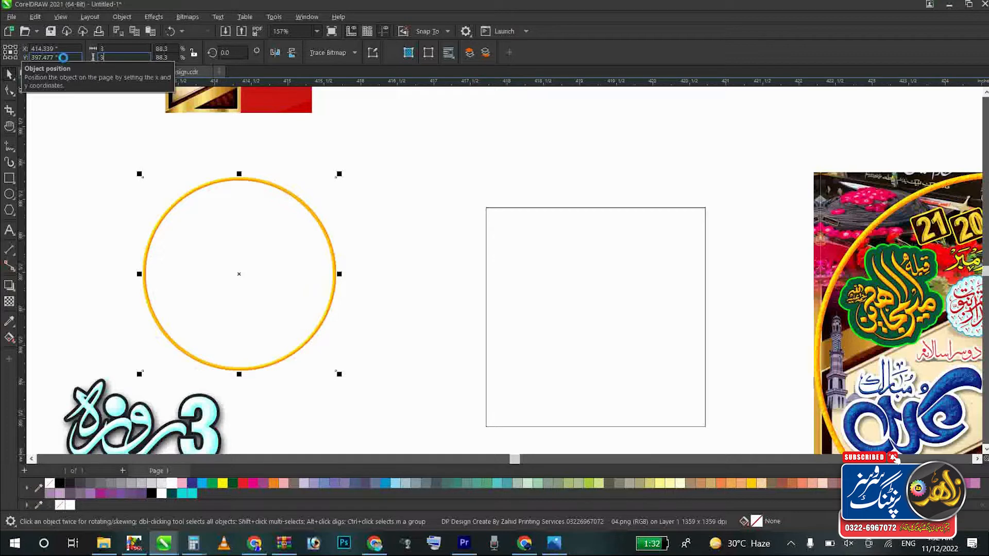
{"action": "key", "text": "Return"}
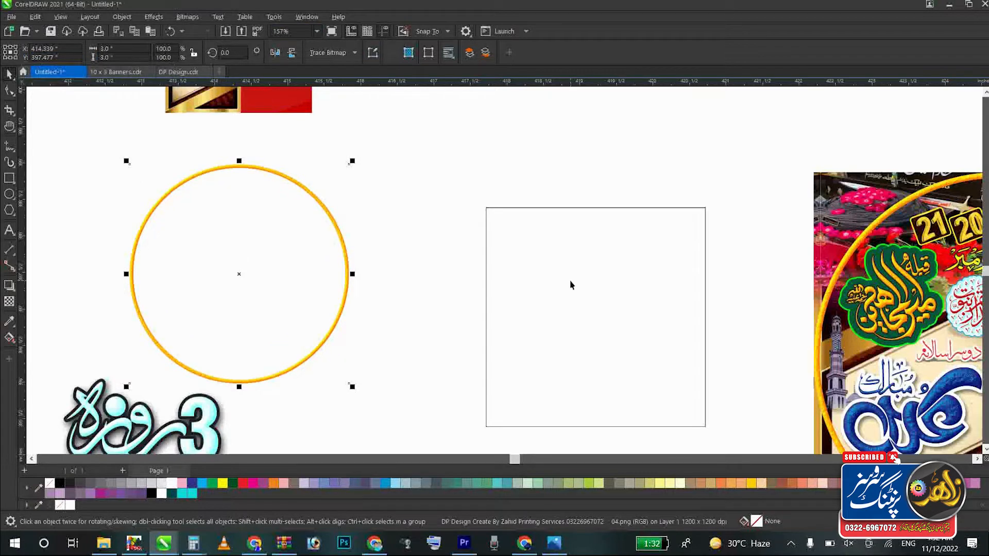
Step: Centre the gold ring on the white 3-inch square and send the square behind it
{"action": "left_click", "coordinate": [570, 281], "text": "shift"}
{"action": "key", "text": "c"}
{"action": "key", "text": "e"}
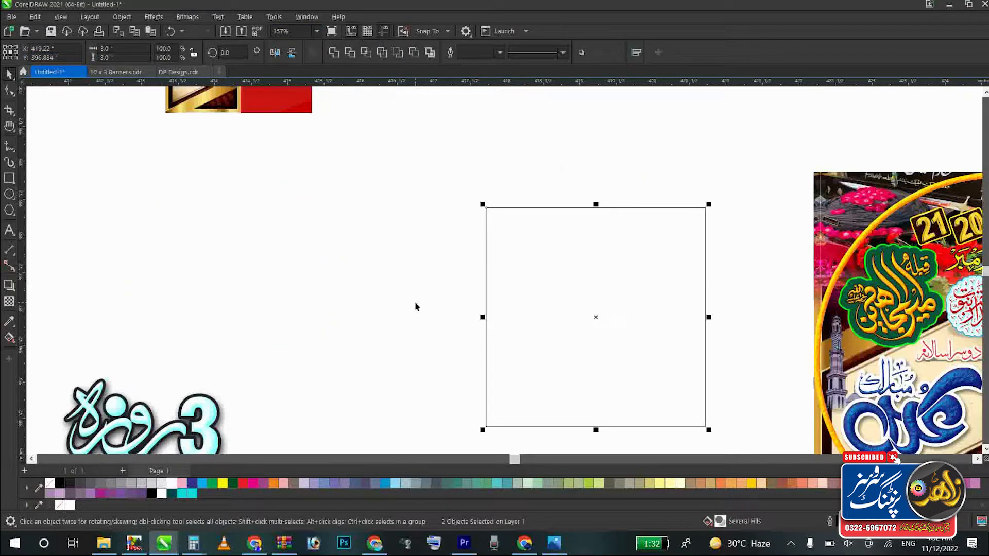
{"action": "left_click", "coordinate": [386, 309]}
{"action": "left_click", "coordinate": [603, 296]}
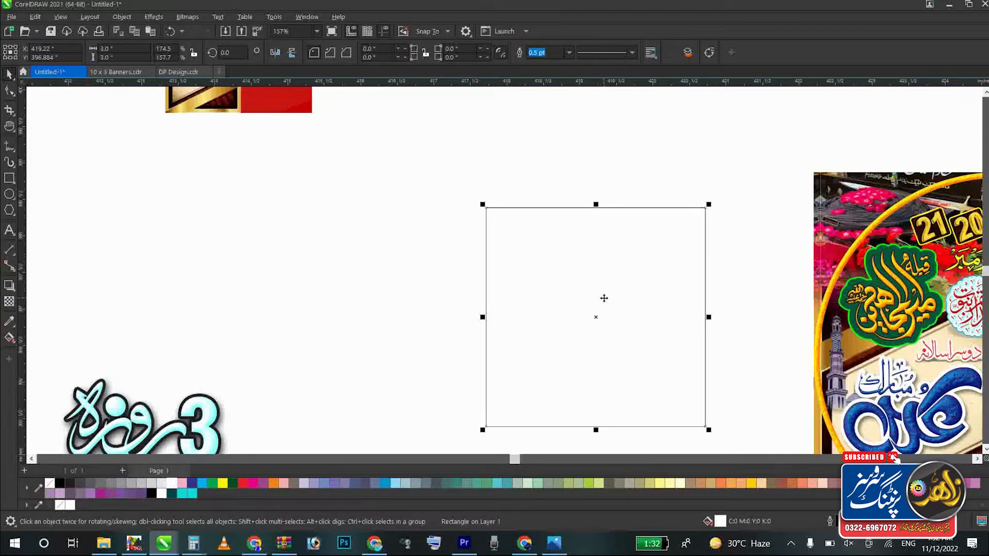
{"action": "key", "text": "shift+Page_Down"}
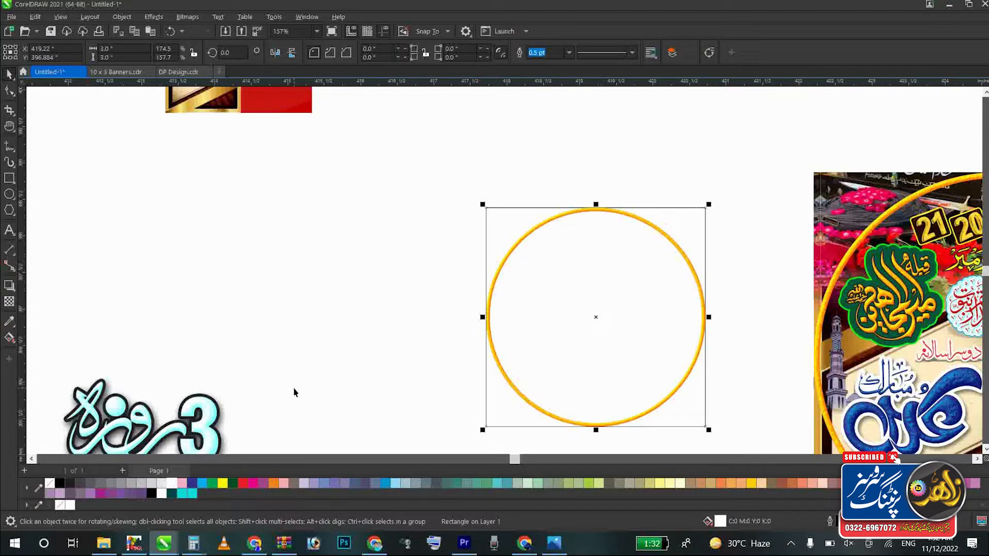
{"action": "left_click", "coordinate": [388, 282]}
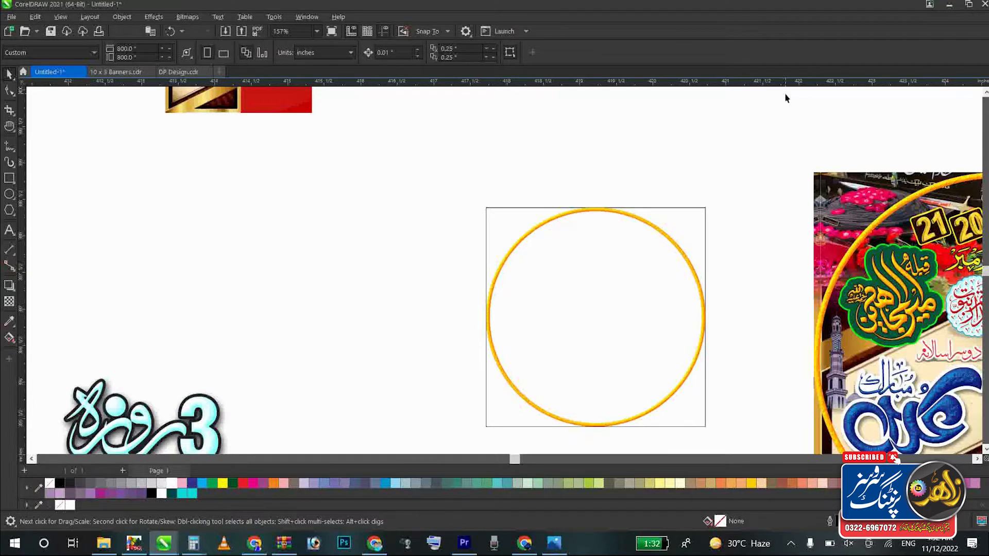
Step: Examine the finished DP design with blue calligraphy up close
{"action": "scroll", "coordinate": [787, 98], "scroll_direction": "down", "scroll_amount": 2}
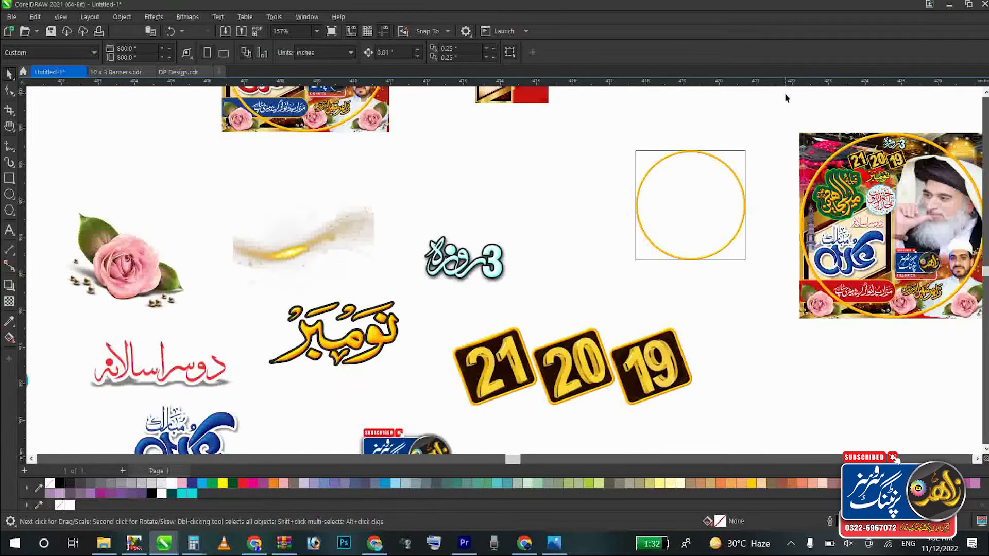
{"action": "left_click", "coordinate": [832, 161]}
{"action": "key", "text": "shift+F2"}
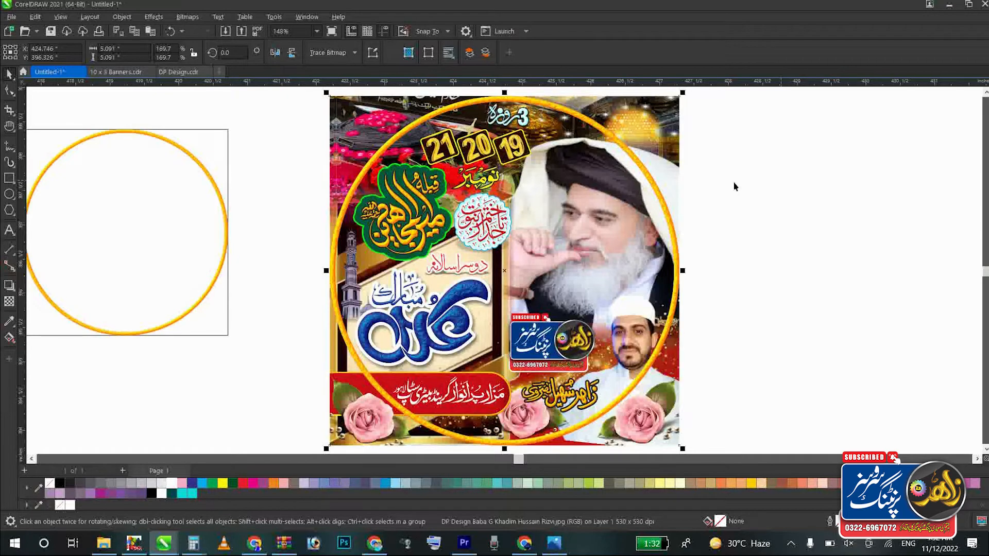
{"action": "left_click", "coordinate": [811, 194]}
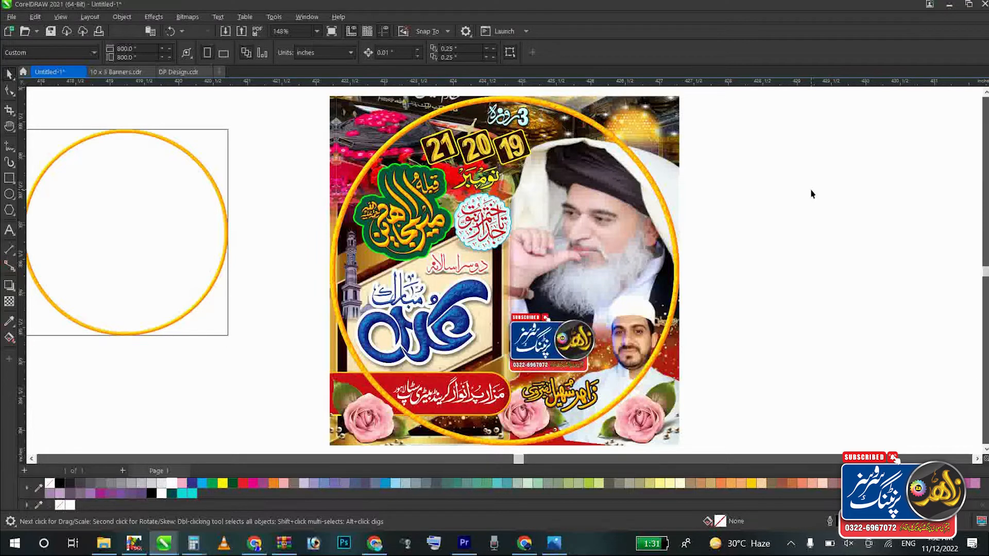
Step: Move the Zahid Printing Services logo to the free space below the "3" day calligraphy, beside the date tiles
{"action": "scroll", "coordinate": [811, 194], "scroll_direction": "down", "scroll_amount": 2}
{"action": "left_click", "coordinate": [359, 357]}
{"action": "left_click_drag", "start_coordinate": [359, 357], "coordinate": [476, 339]}
{"action": "left_click_drag", "start_coordinate": [204, 424], "coordinate": [581, 273]}
{"action": "key", "text": "h"}
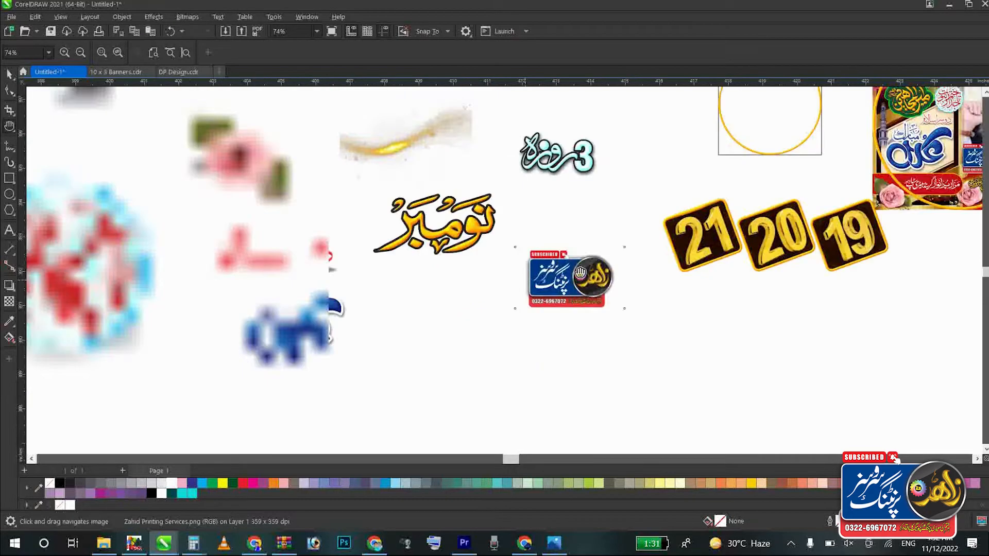
{"action": "key", "text": "space"}
{"action": "scroll", "coordinate": [441, 237], "scroll_direction": "down", "scroll_amount": 2}
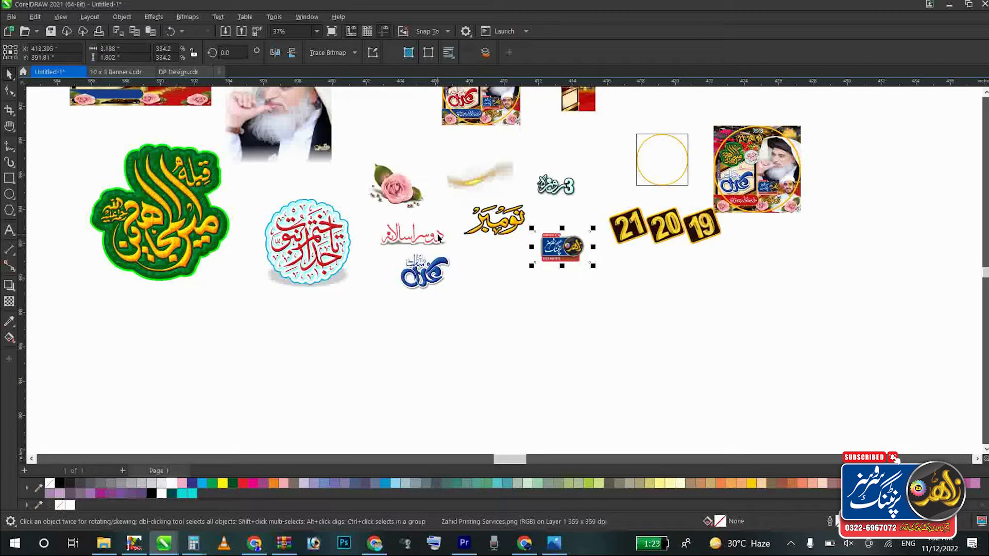
Step: Move the blue calligraphy down to the empty area below the other artwork and inspect its texture up close
{"action": "left_click_drag", "start_coordinate": [421, 287], "coordinate": [463, 322]}
{"action": "key", "text": "shift+F2"}
{"action": "scroll", "coordinate": [463, 322], "scroll_direction": "down", "scroll_amount": 2}
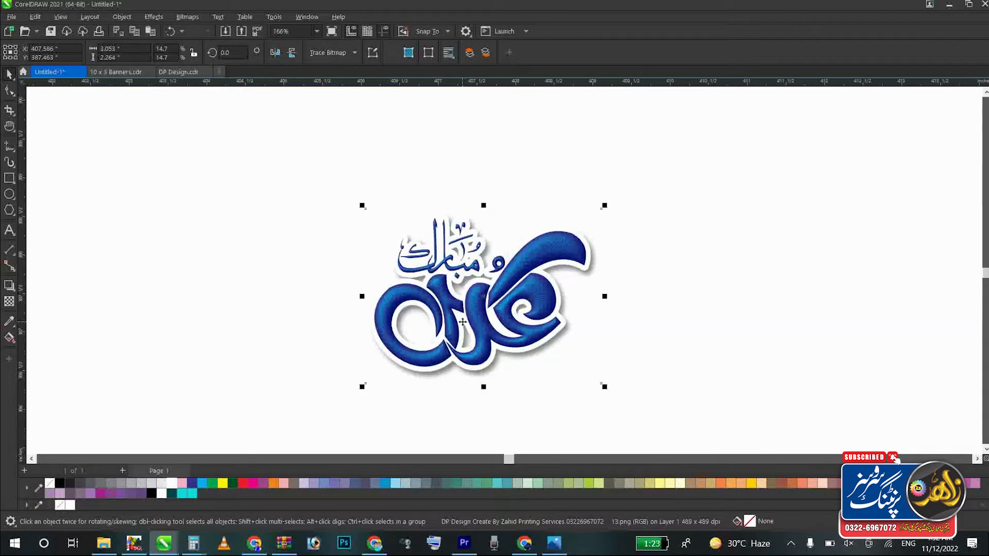
{"action": "key", "text": "z"}
{"action": "left_click_drag", "start_coordinate": [321, 243], "coordinate": [614, 367]}
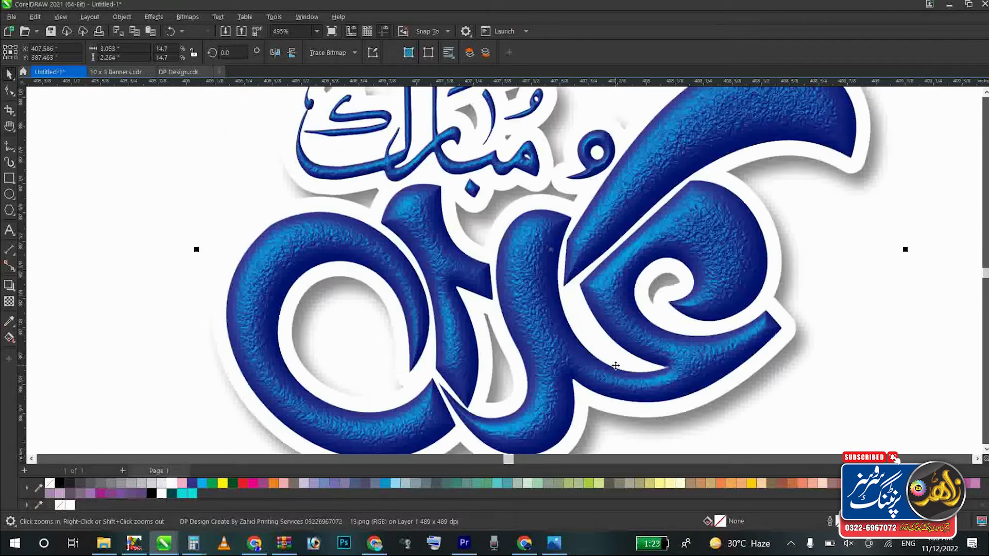
{"action": "scroll", "coordinate": [616, 366], "scroll_direction": "down", "scroll_amount": 6}
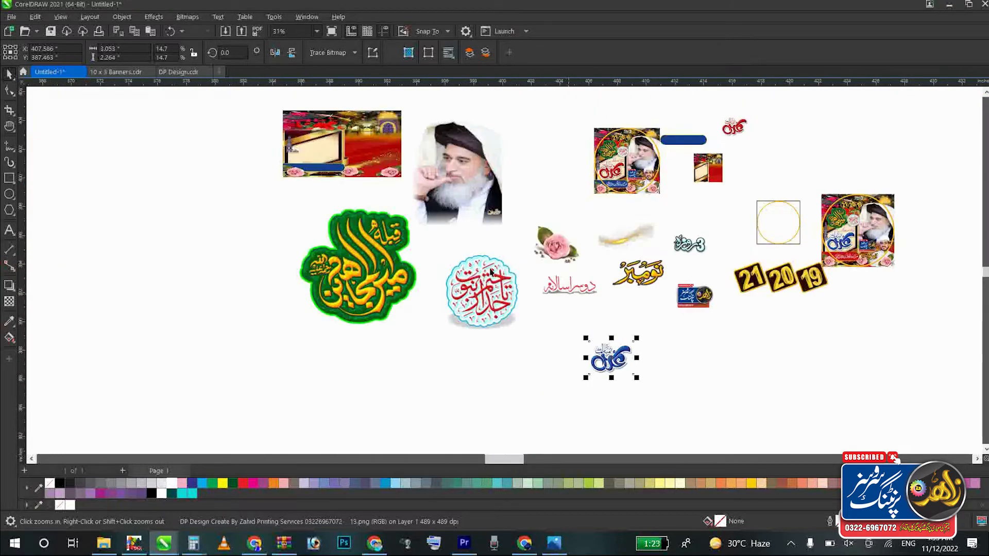
Step: Move the green and gold calligraphy down and outward, away from the other artwork, and inspect its lettering up close
{"action": "key", "text": "space"}
{"action": "left_click", "coordinate": [379, 272]}
{"action": "left_click_drag", "start_coordinate": [361, 256], "coordinate": [316, 310]}
{"action": "key", "text": "shift+F2"}
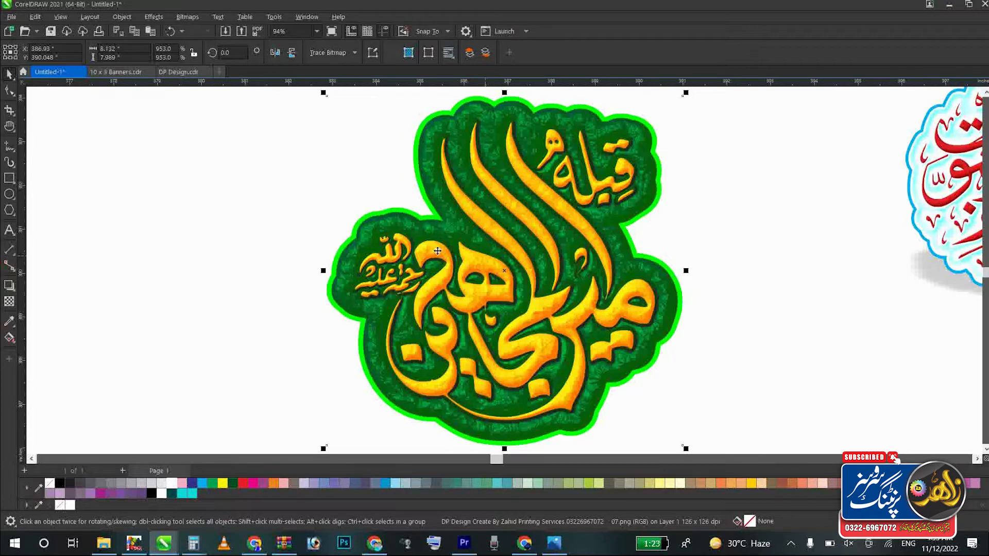
{"action": "key", "text": "z"}
{"action": "left_click_drag", "start_coordinate": [374, 180], "coordinate": [644, 337]}
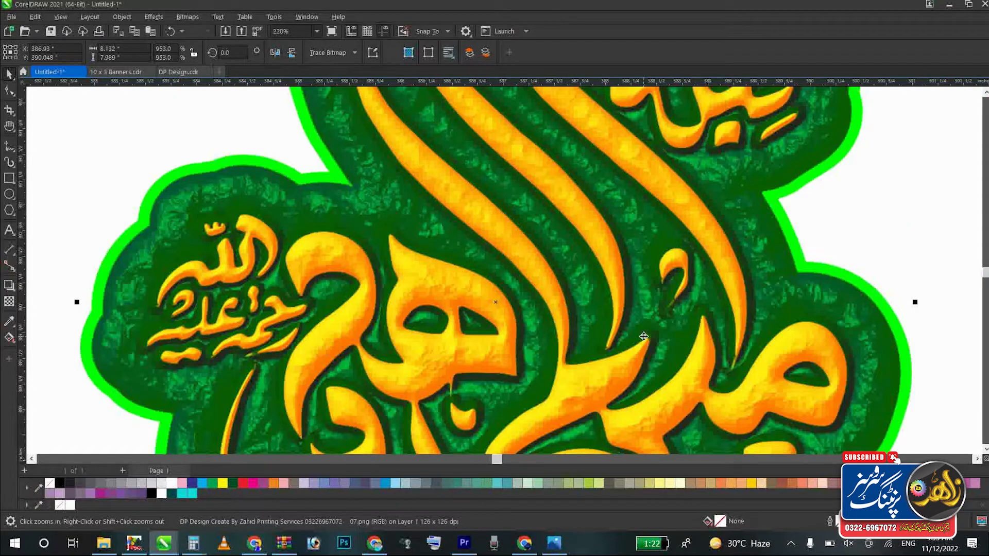
{"action": "right_click", "coordinate": [645, 338]}
{"action": "left_click_drag", "start_coordinate": [757, 273], "coordinate": [451, 392]}
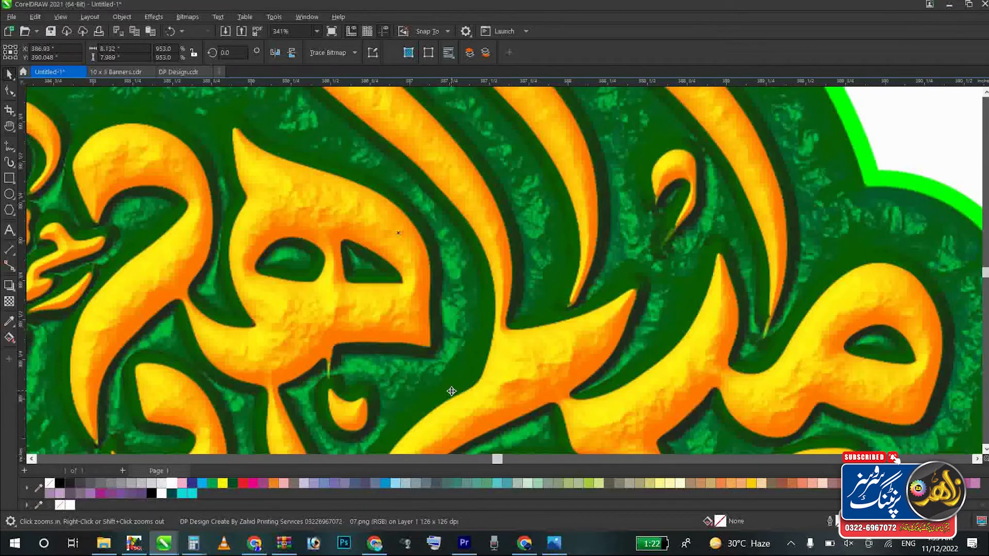
{"action": "scroll", "coordinate": [451, 391], "scroll_direction": "down", "scroll_amount": 2}
{"action": "right_click", "coordinate": [451, 391]}
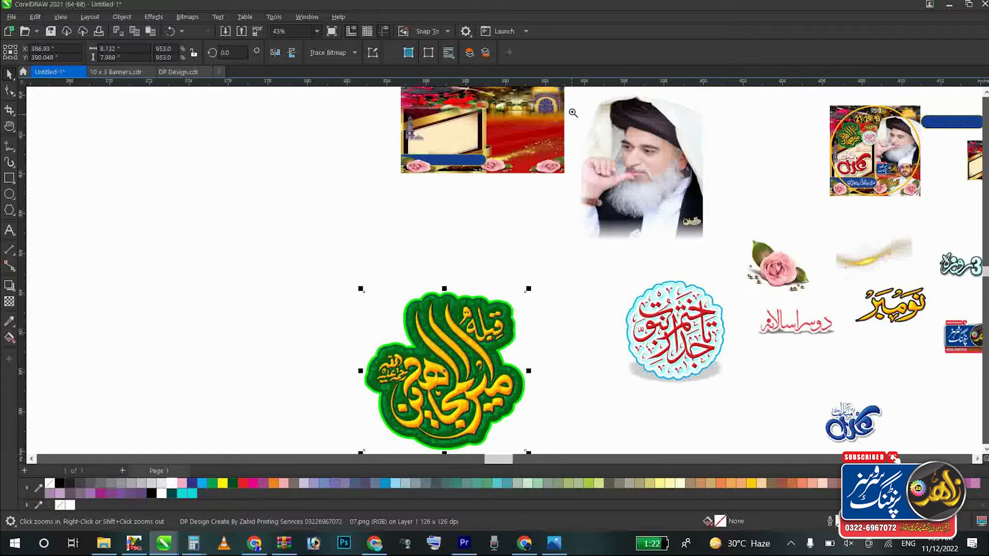
Step: Examine the portrait cut-out and the round red calligraphy badge up close
{"action": "left_click_drag", "start_coordinate": [703, 204], "coordinate": [704, 206]}
{"action": "right_click", "coordinate": [706, 209]}
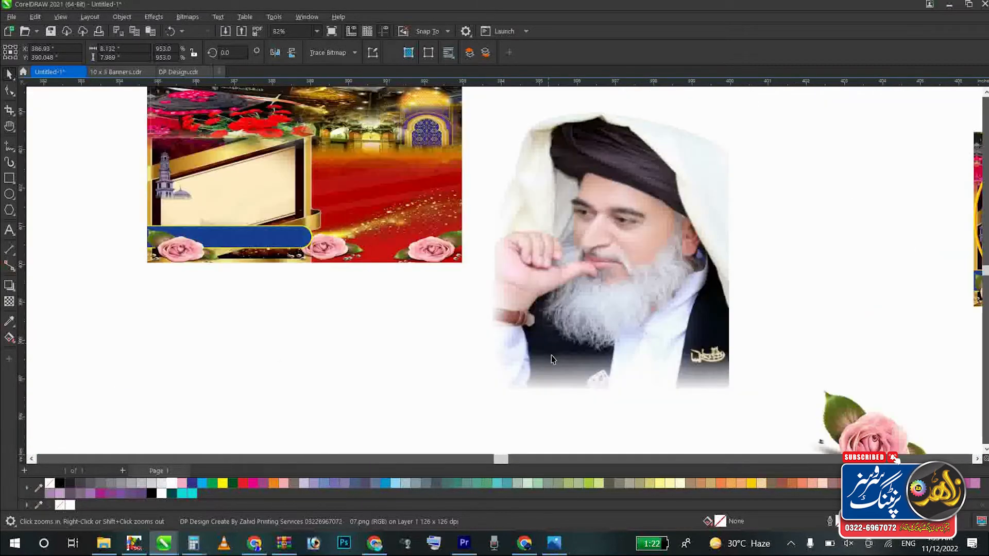
{"action": "key", "text": "F4"}
{"action": "left_click", "coordinate": [391, 328]}
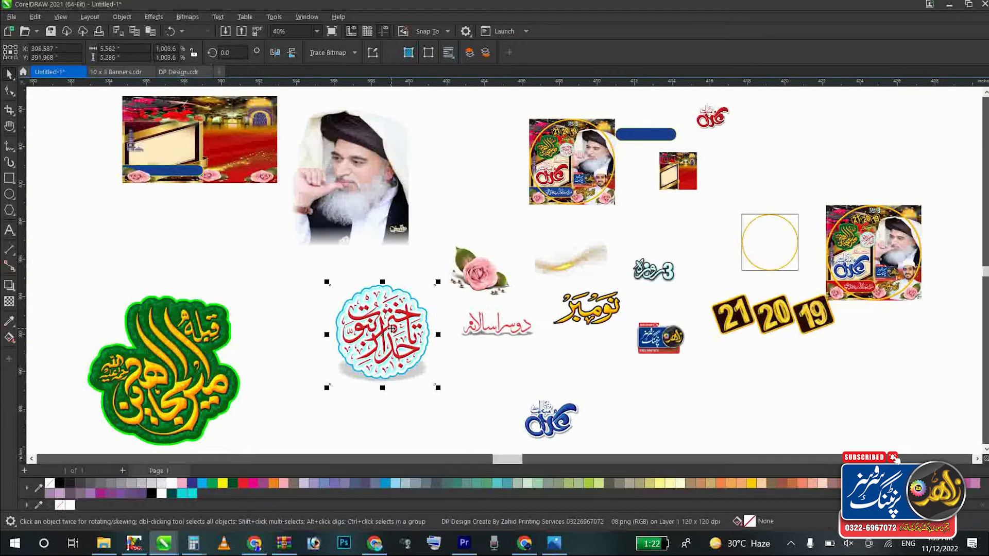
{"action": "key", "text": "shift+F2"}
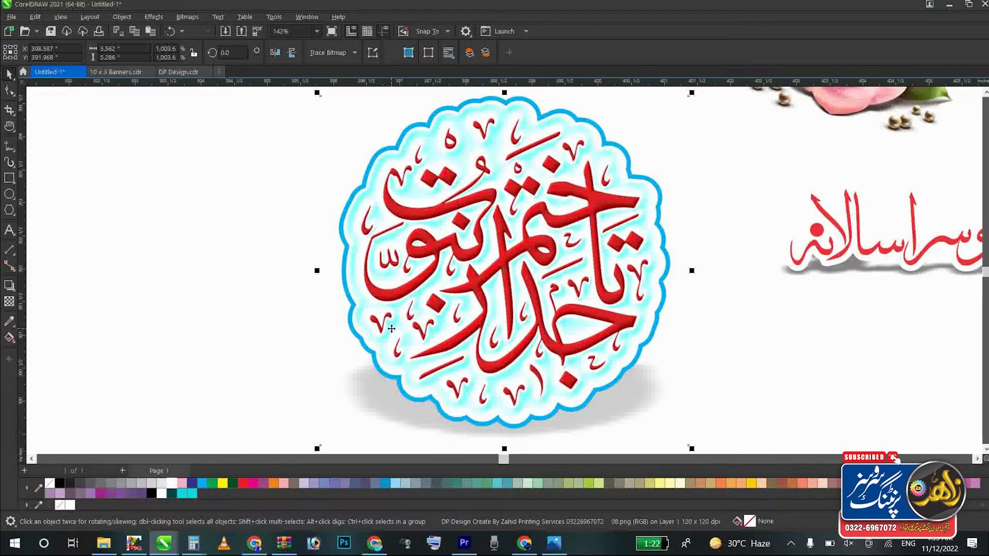
{"action": "key", "text": "z"}
{"action": "left_click_drag", "start_coordinate": [338, 183], "coordinate": [735, 341]}
{"action": "key", "text": "F4"}
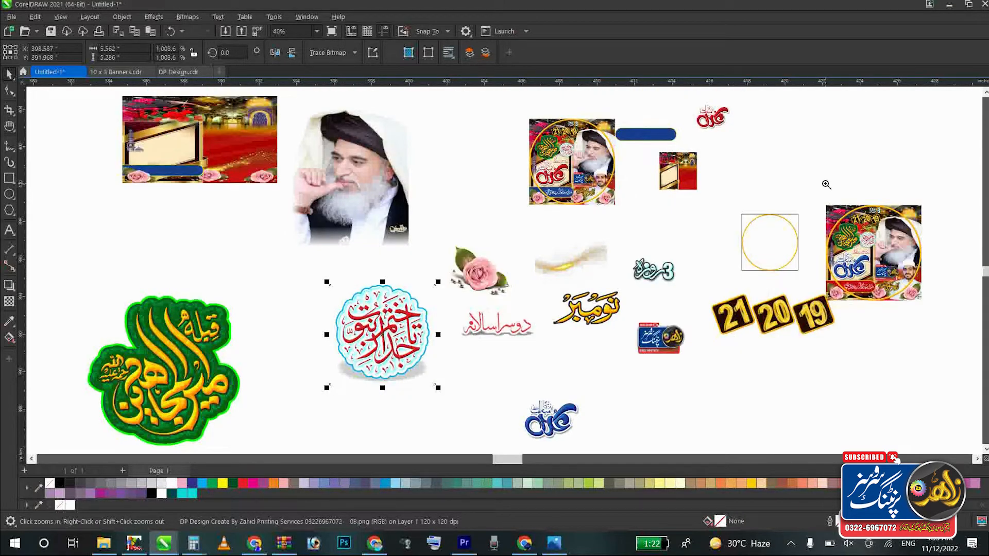
Step: Examine the rose, red and gold calligraphy, and the square background image up close, and check the whole artwork layout
{"action": "left_click_drag", "start_coordinate": [449, 252], "coordinate": [696, 352]}
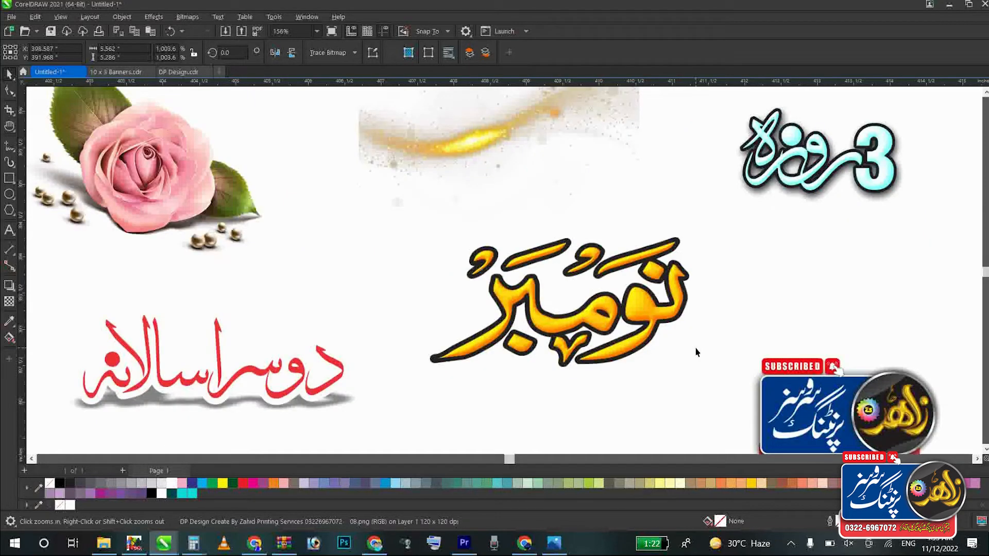
{"action": "left_click_drag", "start_coordinate": [409, 322], "coordinate": [136, 384]}
{"action": "key", "text": "F4"}
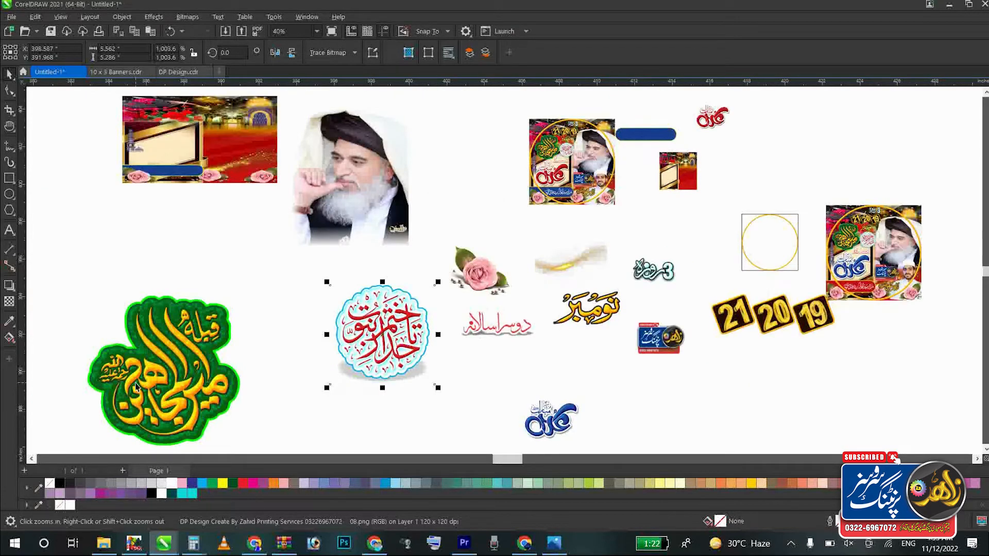
{"action": "left_click", "coordinate": [136, 385]}
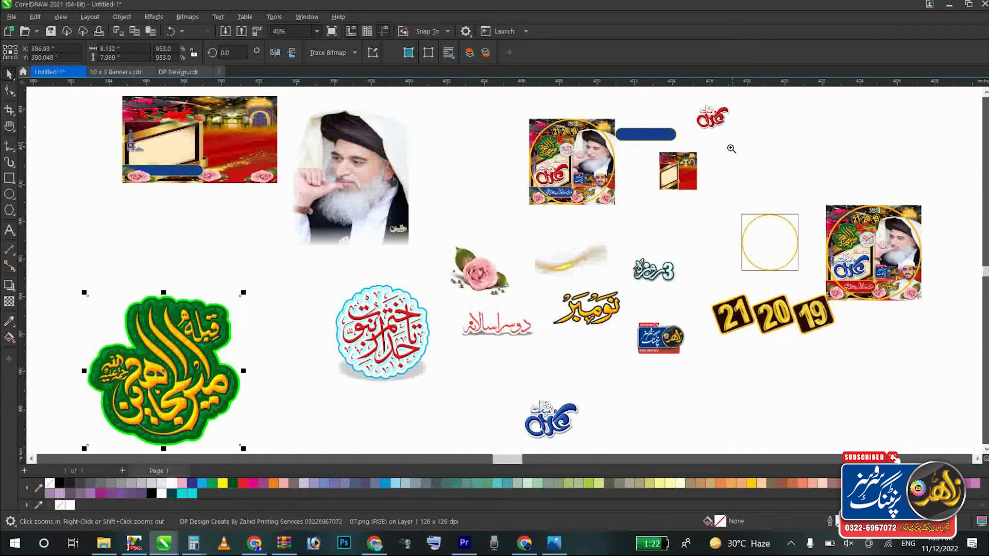
{"action": "left_click_drag", "start_coordinate": [728, 130], "coordinate": [535, 253]}
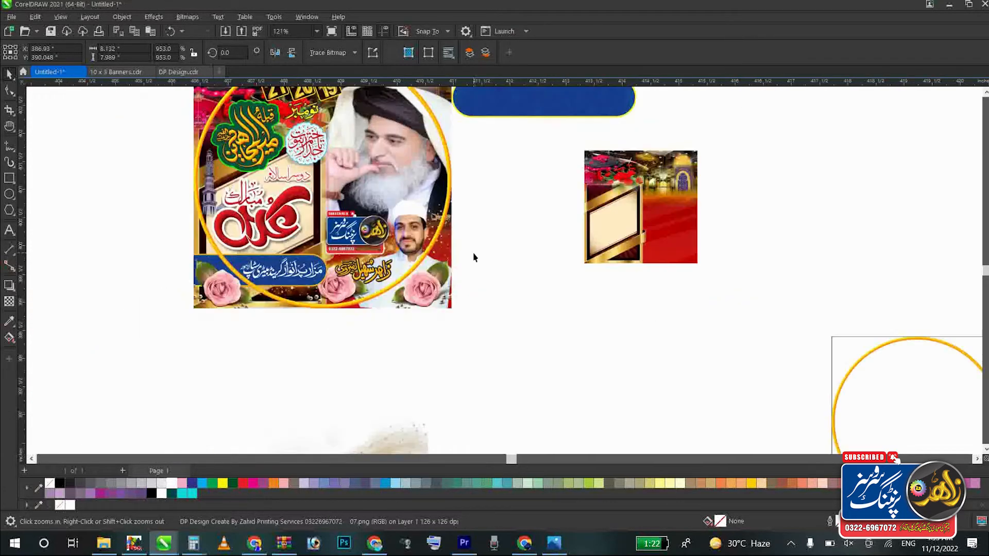
{"action": "key", "text": "space"}
{"action": "left_click", "coordinate": [650, 204]}
{"action": "key", "text": "F3"}
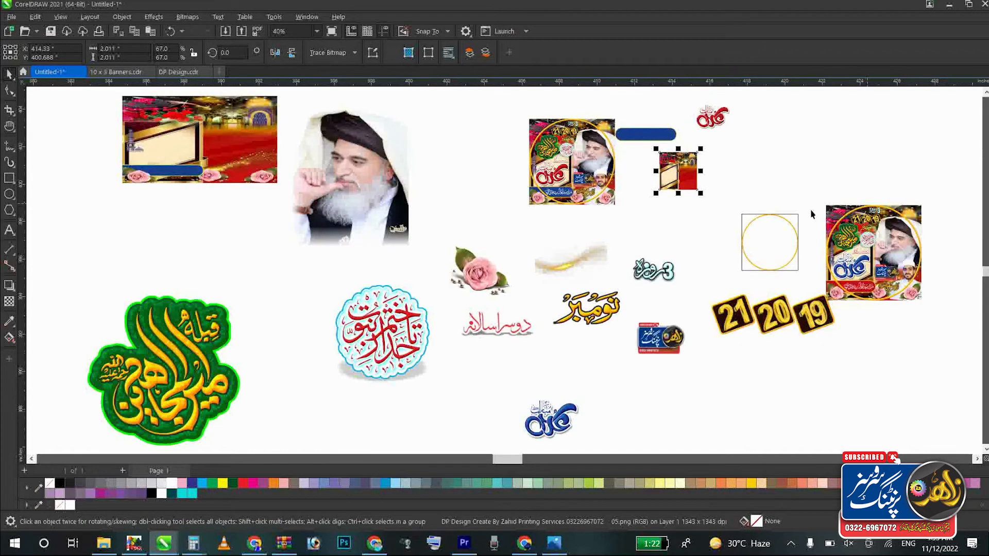
{"action": "left_click", "coordinate": [830, 137]}
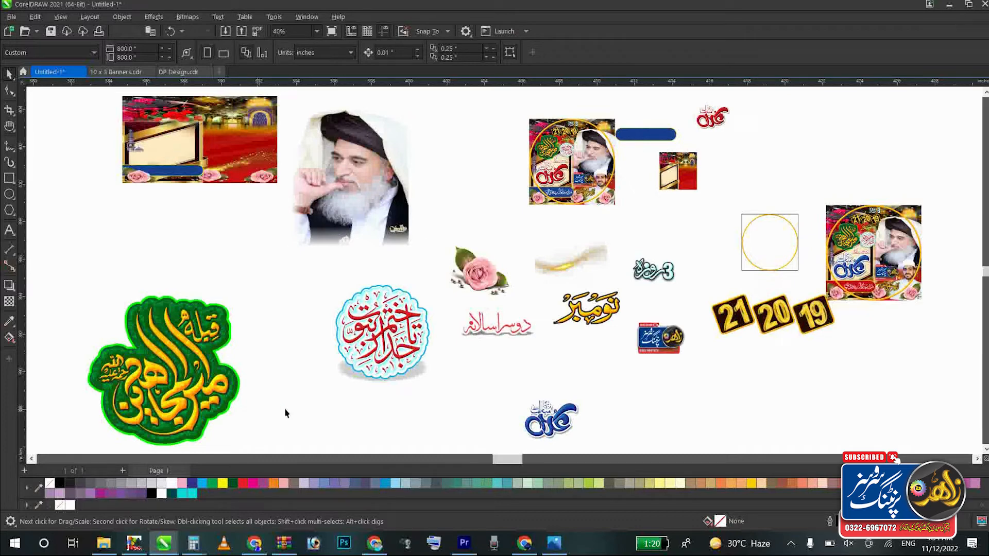
Step: Switch to Chrome and look through the Zahid Printing Services YouTube channel's video list up to the newest uploads
{"action": "left_click", "coordinate": [254, 543]}
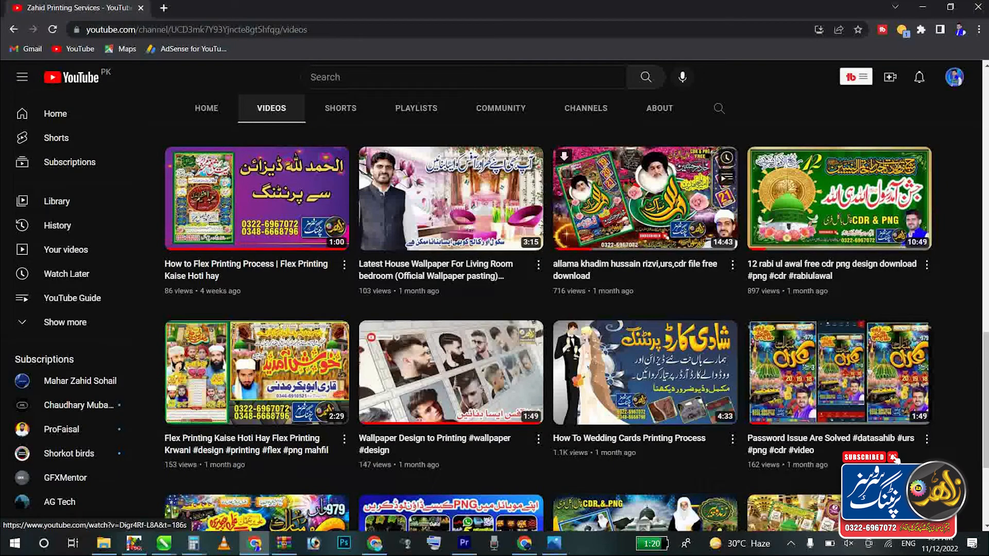
{"action": "scroll", "coordinate": [719, 244], "scroll_direction": "up", "scroll_amount": 3}
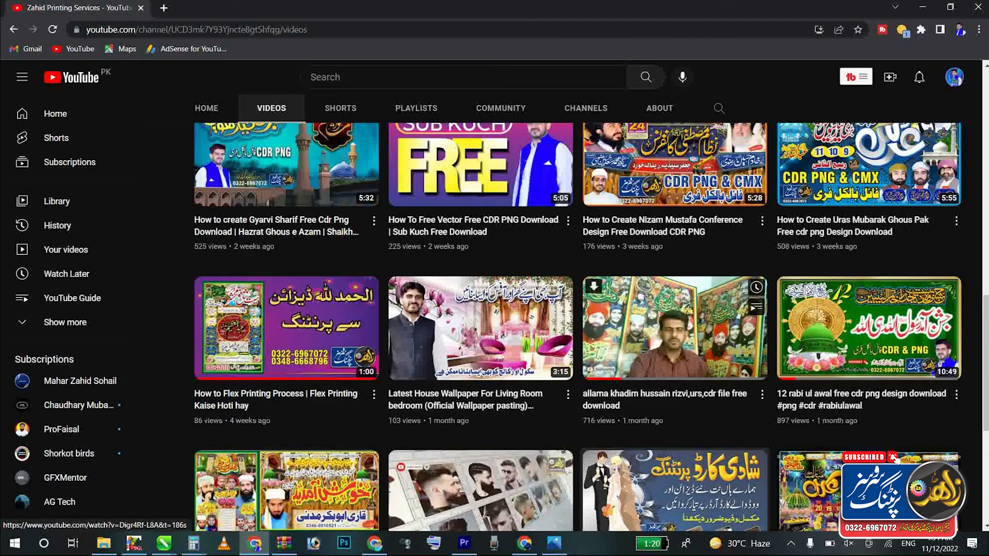
{"action": "scroll", "coordinate": [674, 329], "scroll_direction": "down", "scroll_amount": 3}
{"action": "scroll", "coordinate": [674, 330], "scroll_direction": "up", "scroll_amount": 2}
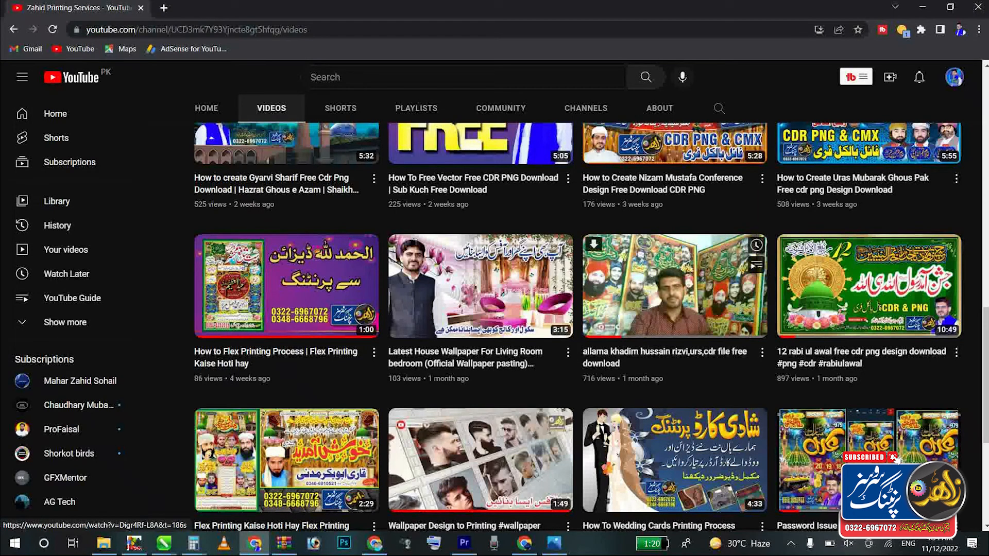
{"action": "scroll", "coordinate": [674, 330], "scroll_direction": "up", "scroll_amount": 5}
{"action": "scroll", "coordinate": [674, 330], "scroll_direction": "up", "scroll_amount": 10}
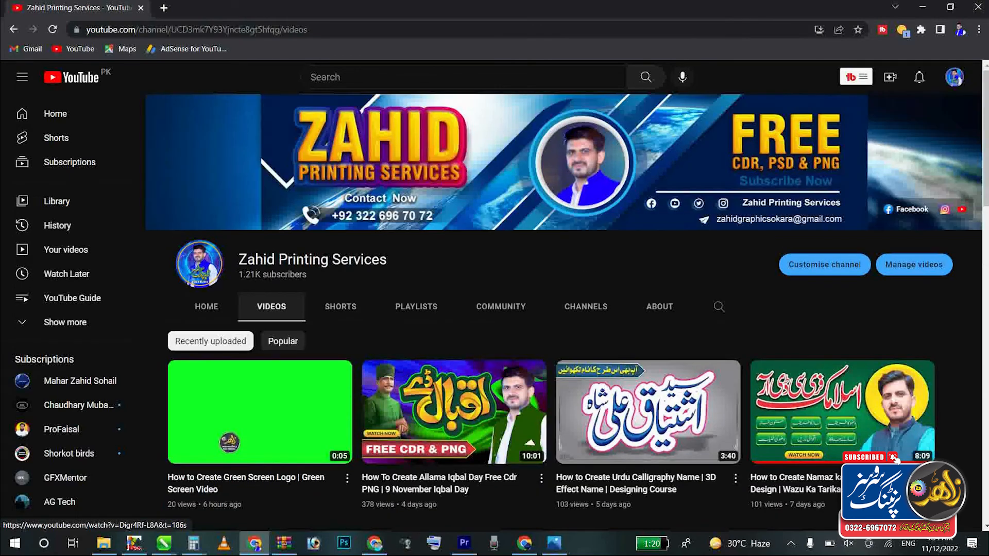
Step: Preview the "How To Welcome Banner" video and browse the channel's other free CDR and PNG design videos
{"action": "scroll", "coordinate": [453, 309], "scroll_direction": "down", "scroll_amount": 5}
{"action": "scroll", "coordinate": [453, 309], "scroll_direction": "down", "scroll_amount": 1}
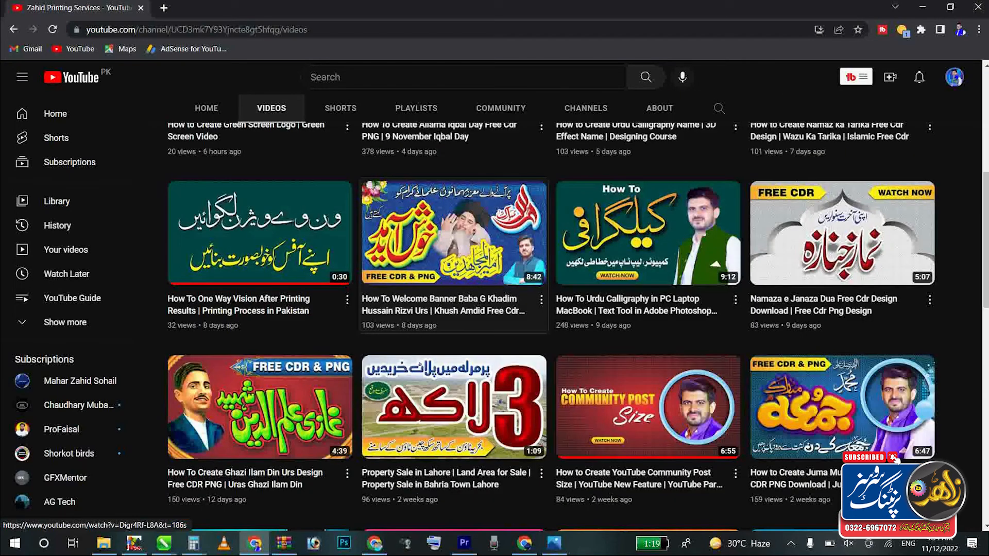
{"action": "mouse_move", "coordinate": [427, 251]}
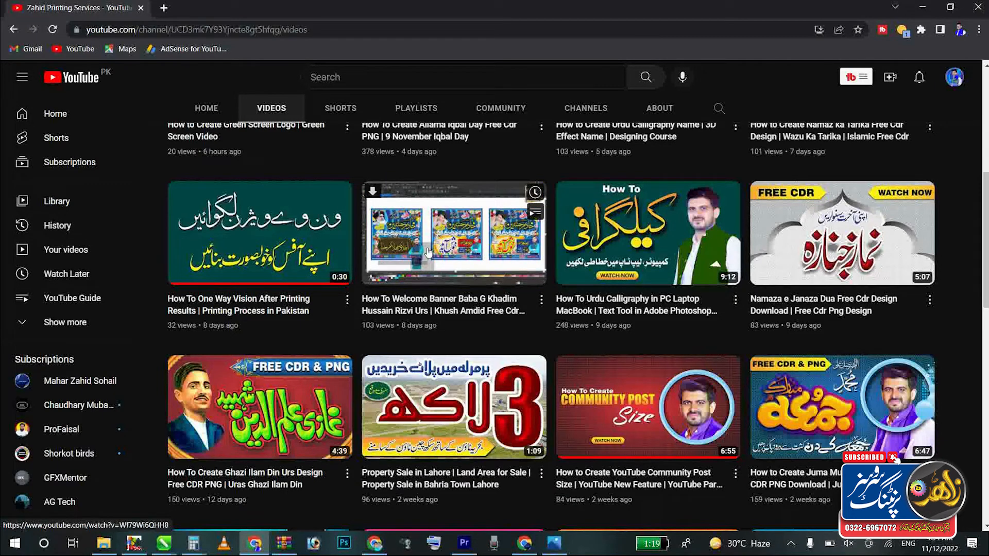
{"action": "scroll", "coordinate": [427, 252], "scroll_direction": "down", "scroll_amount": 1}
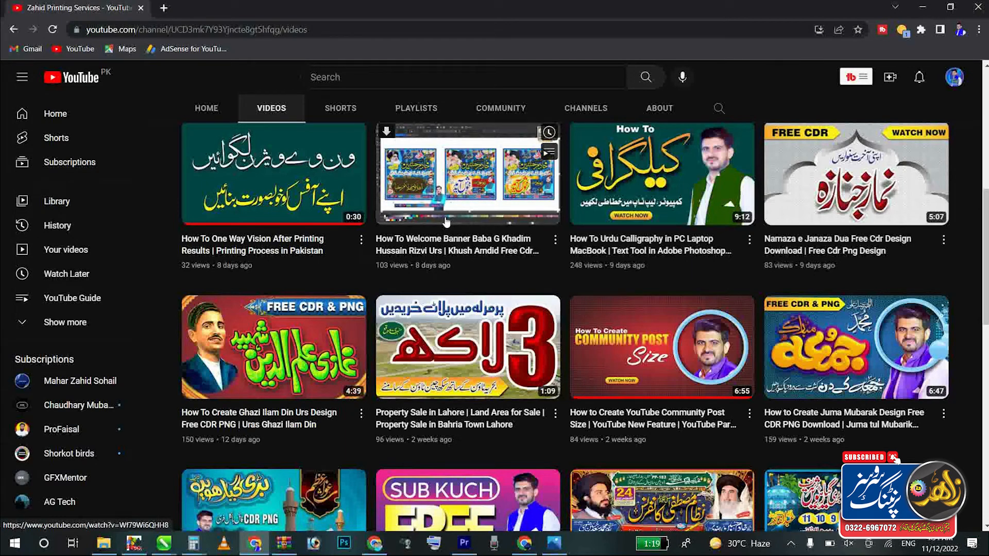
{"action": "scroll", "coordinate": [446, 222], "scroll_direction": "down", "scroll_amount": 2}
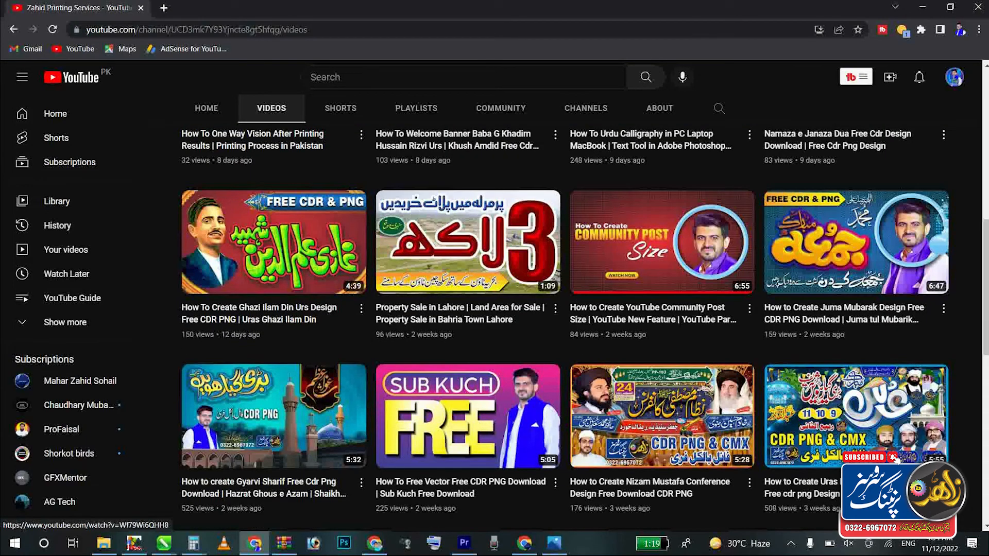
{"action": "scroll", "coordinate": [464, 360], "scroll_direction": "down", "scroll_amount": 10}
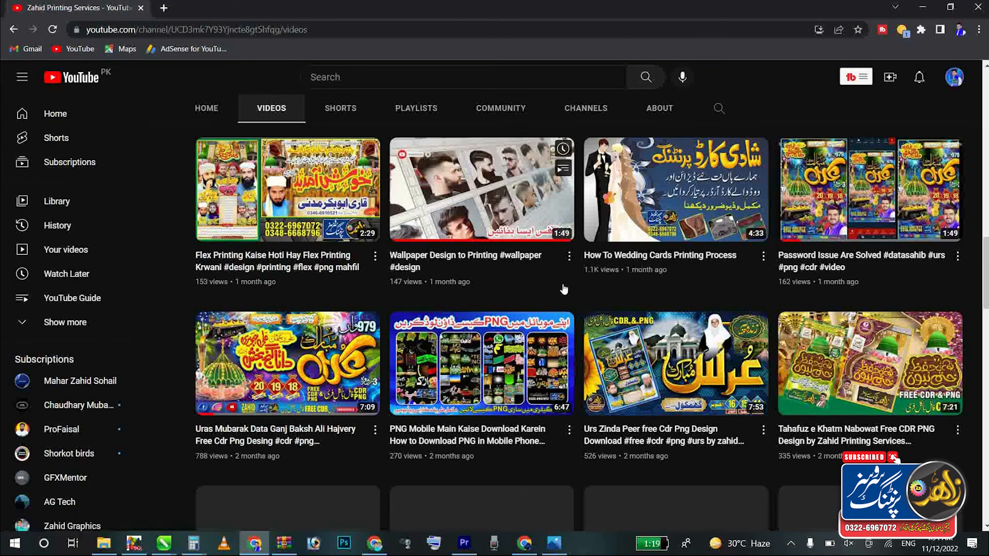
{"action": "scroll", "coordinate": [564, 289], "scroll_direction": "up", "scroll_amount": 15}
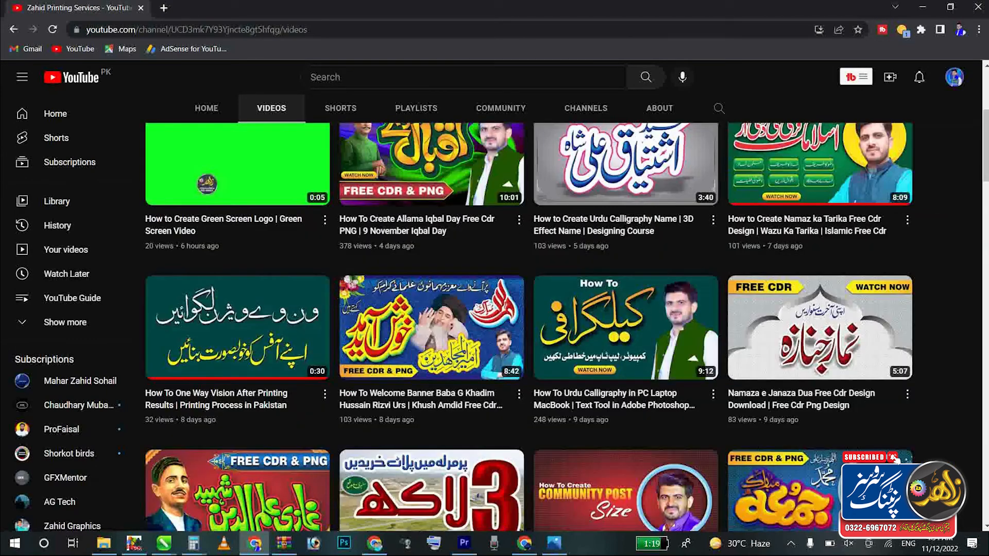